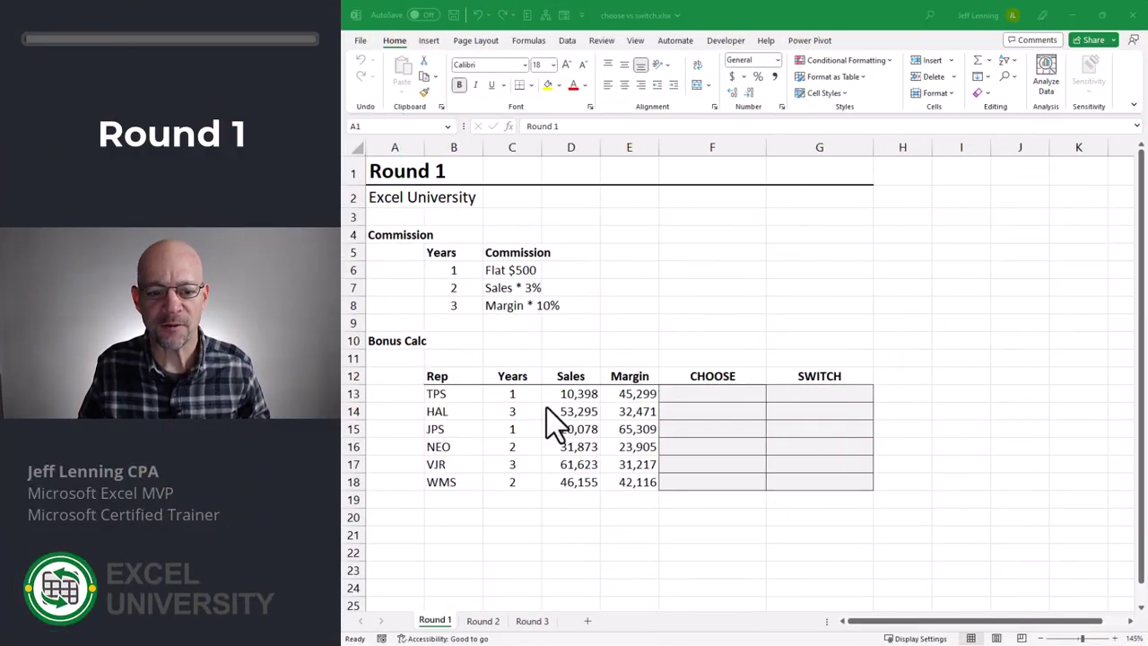
Review the reps' Years values and the three rules: flat 500, Sales × 3%, Margin × 10%.
left_click_drag(528, 399, 523, 489)
left_click(529, 395)
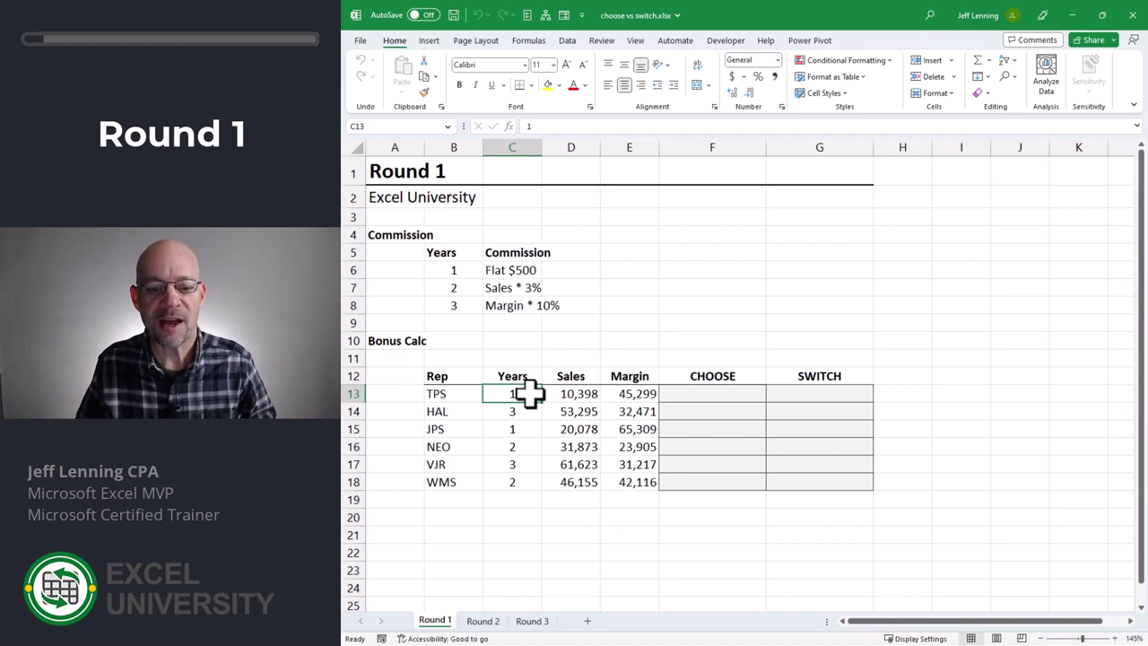
left_click(512, 273)
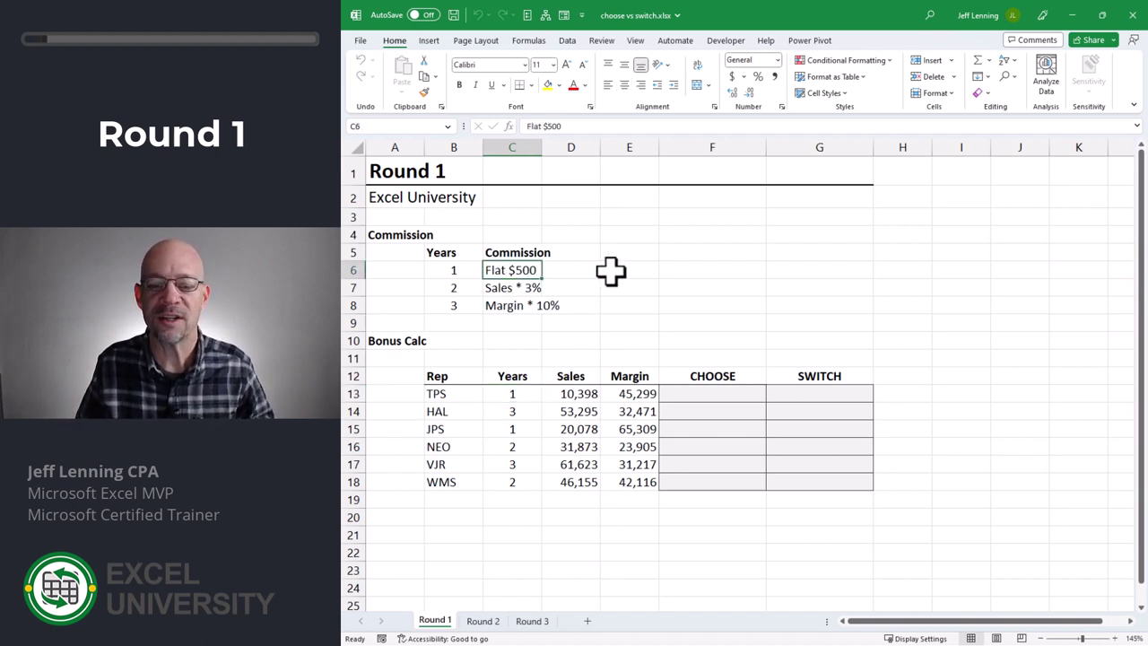
left_click(498, 289)
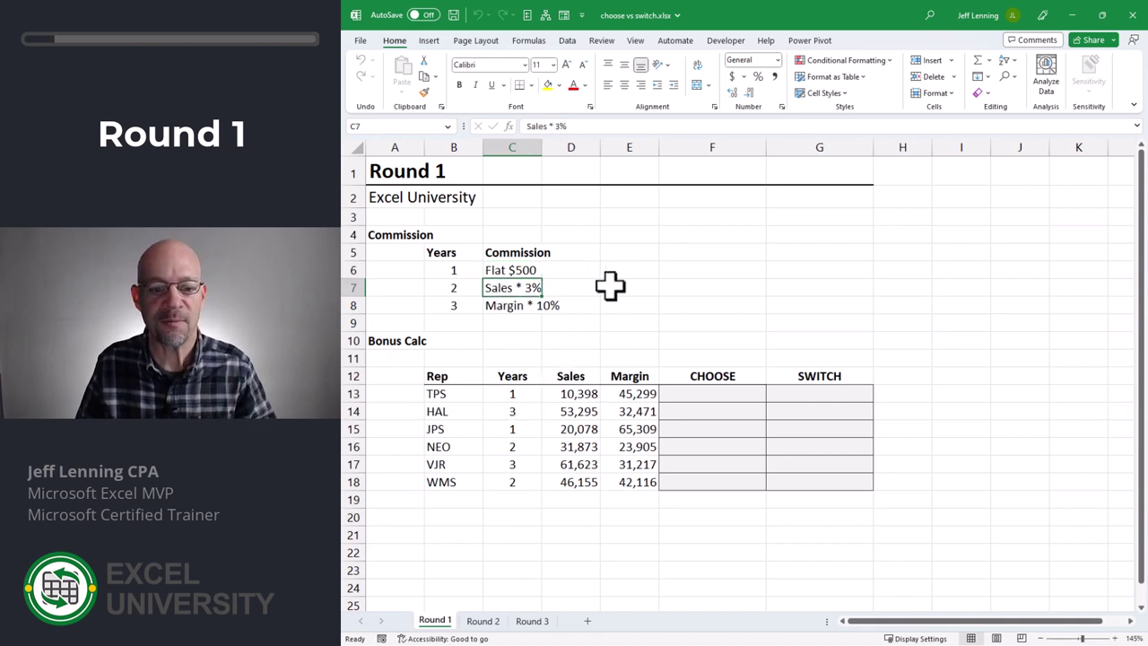
key("Down")
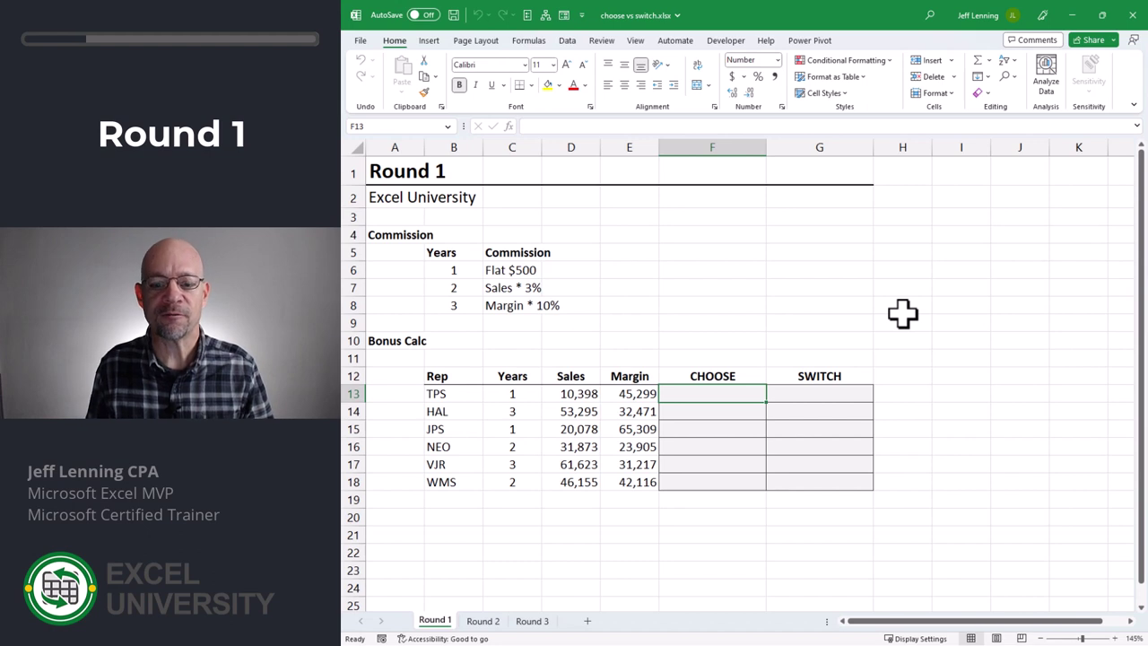
Enter =CHOOSE(C13,500,D13*.03,E13*.1) in F13 and fill it down to F18.
type("=cho")
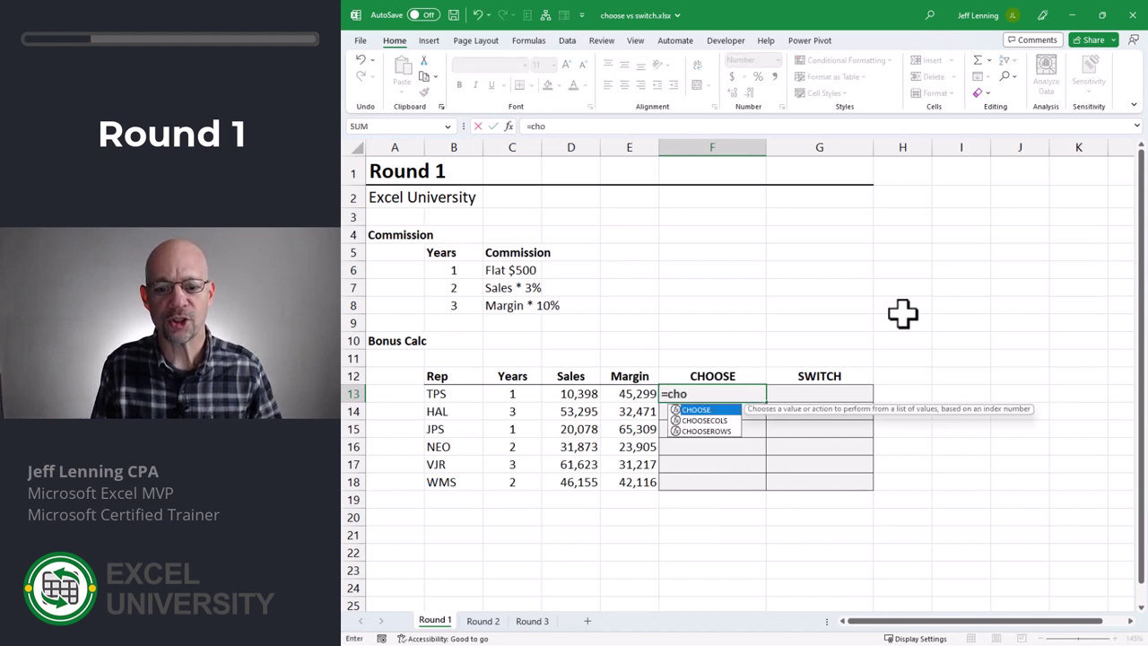
key("Tab")
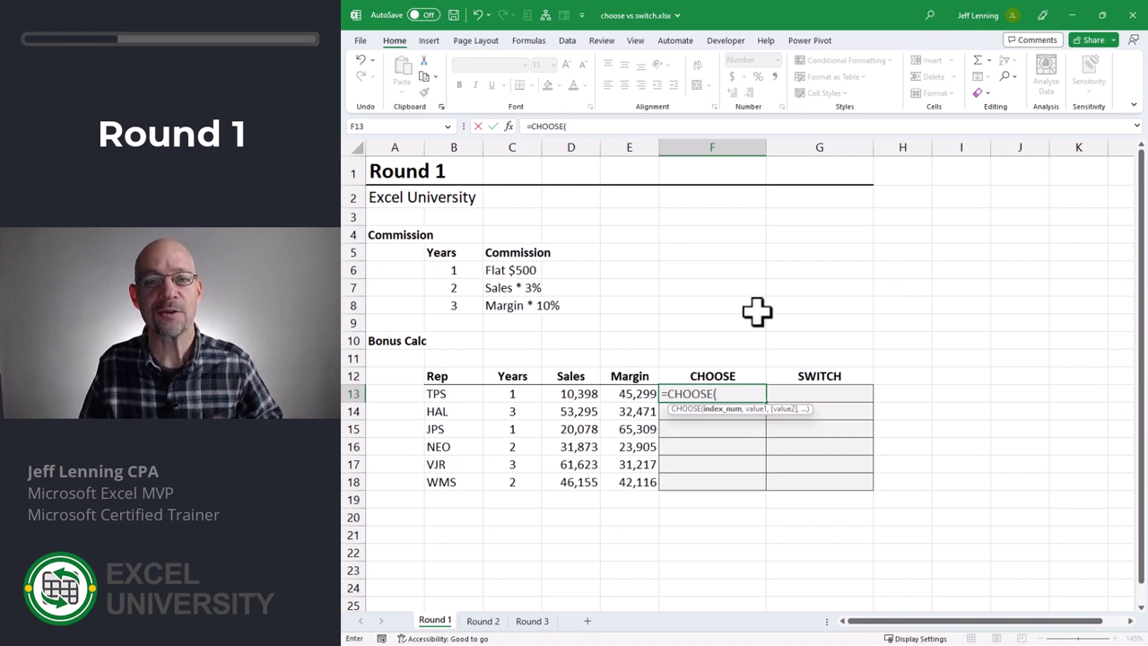
left_click(523, 393)
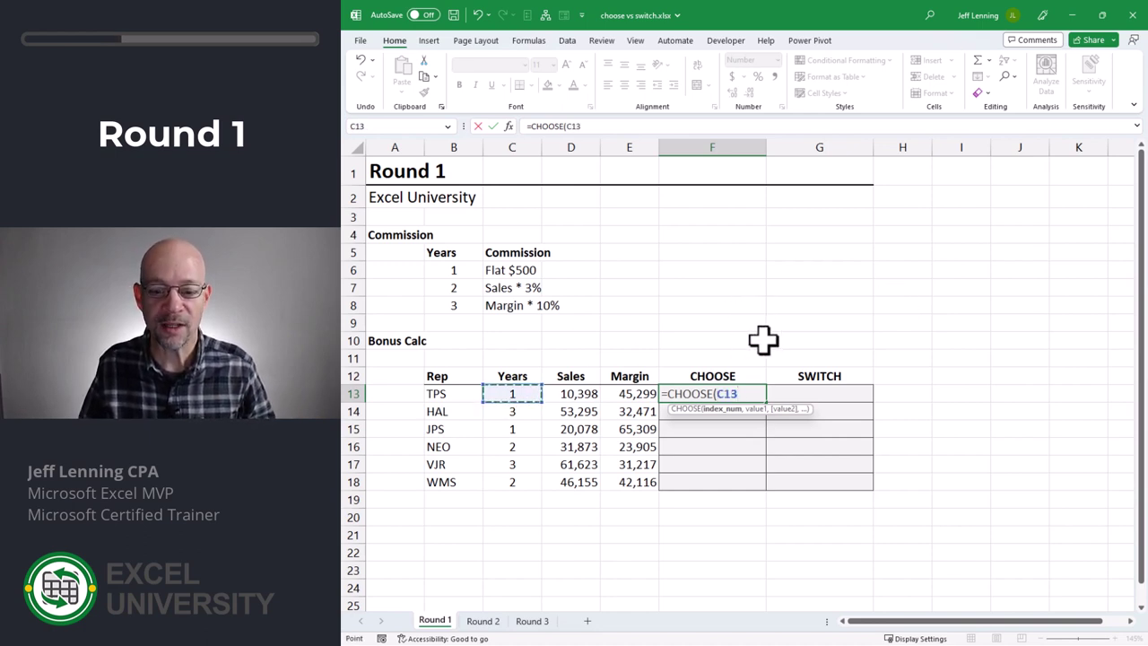
type(",")
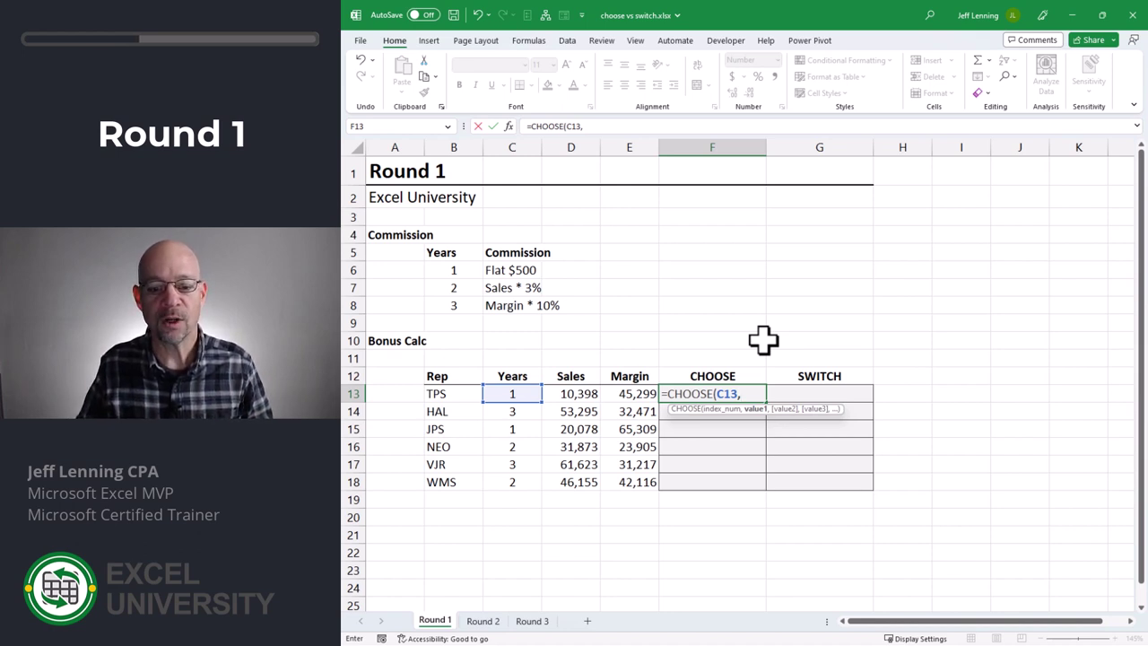
type("500")
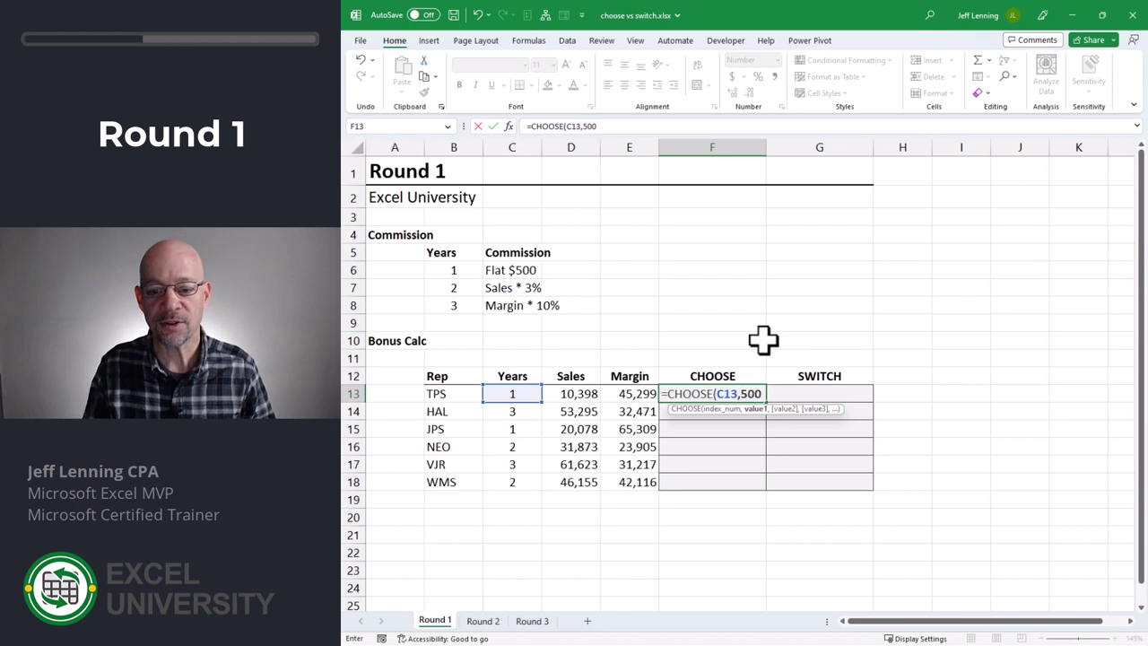
type(",")
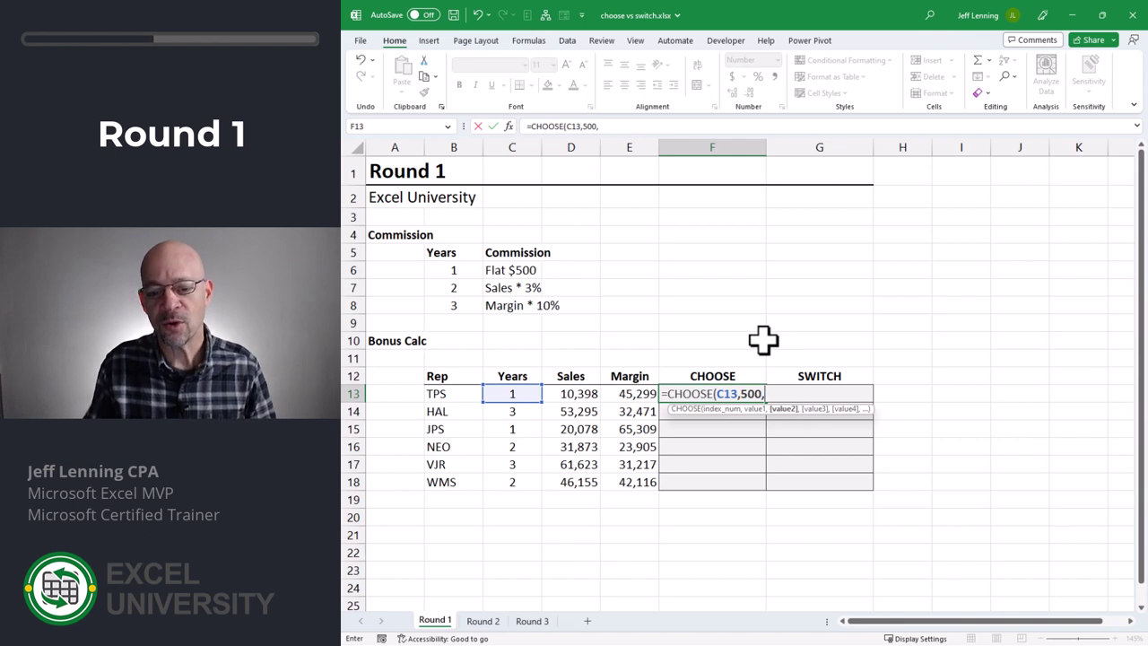
left_click(575, 396)
type("*.")
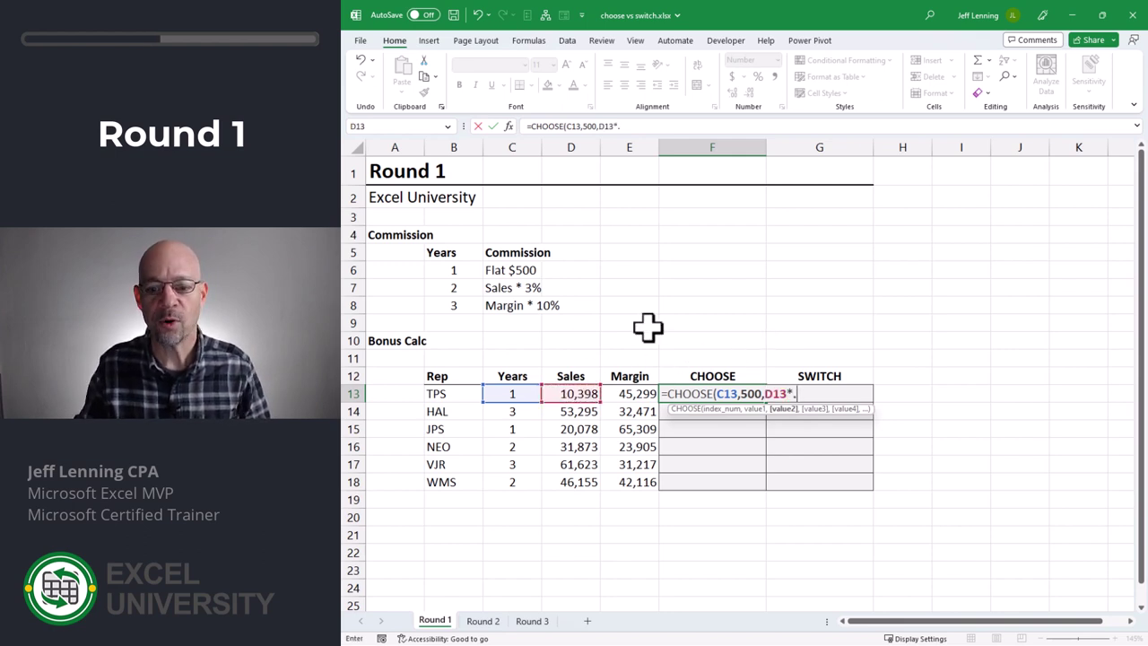
type("03,")
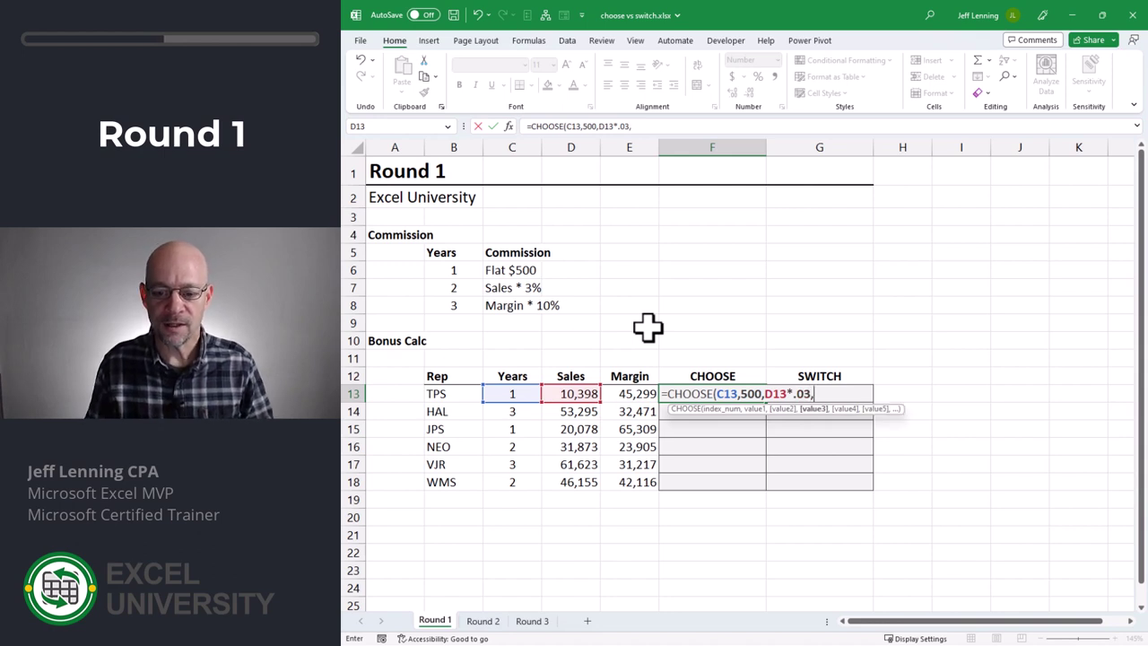
left_click(630, 392)
type("*.1")
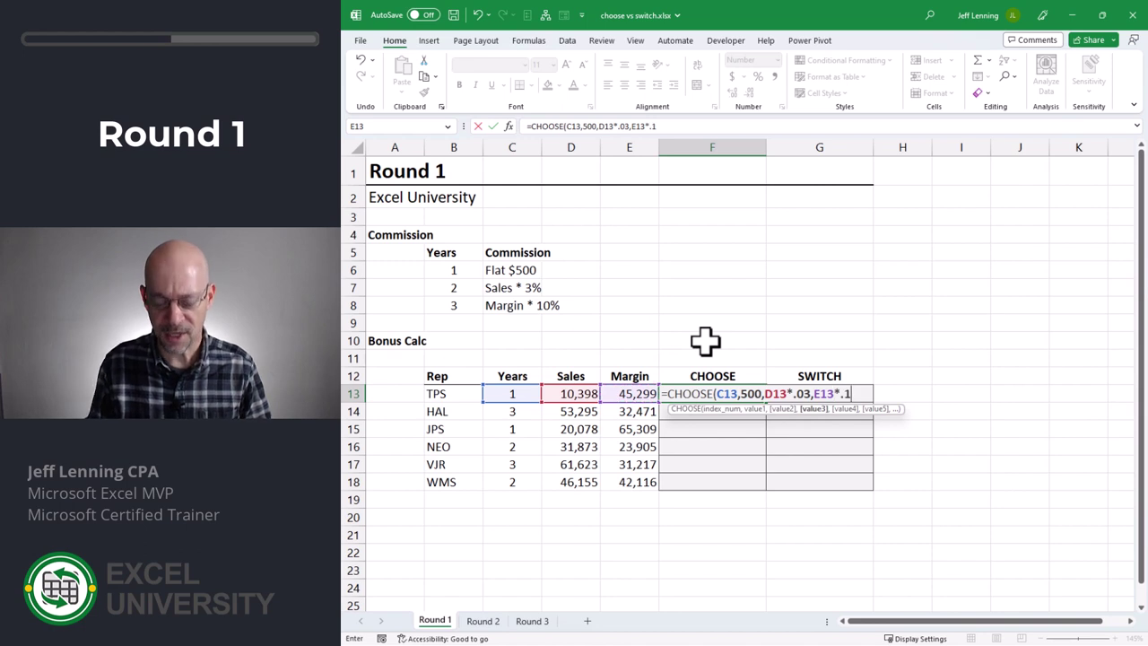
type(")")
key("ctrl+Return")
left_click_drag(766, 402, 774, 485)
left_click(507, 270)
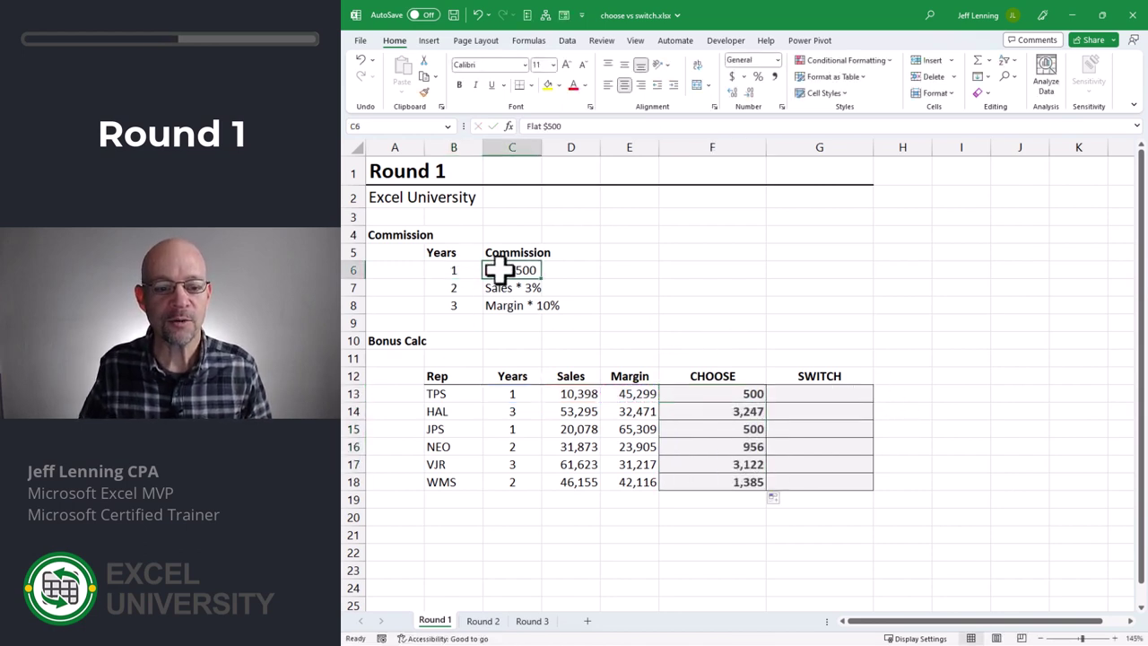
left_click(518, 395)
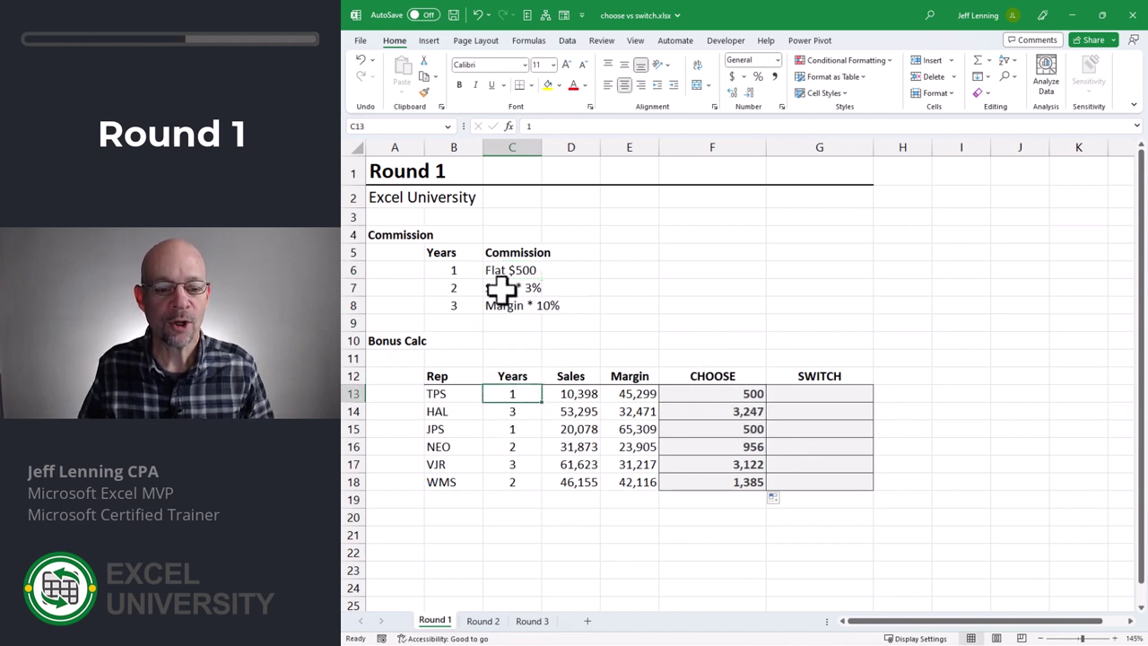
left_click(455, 287)
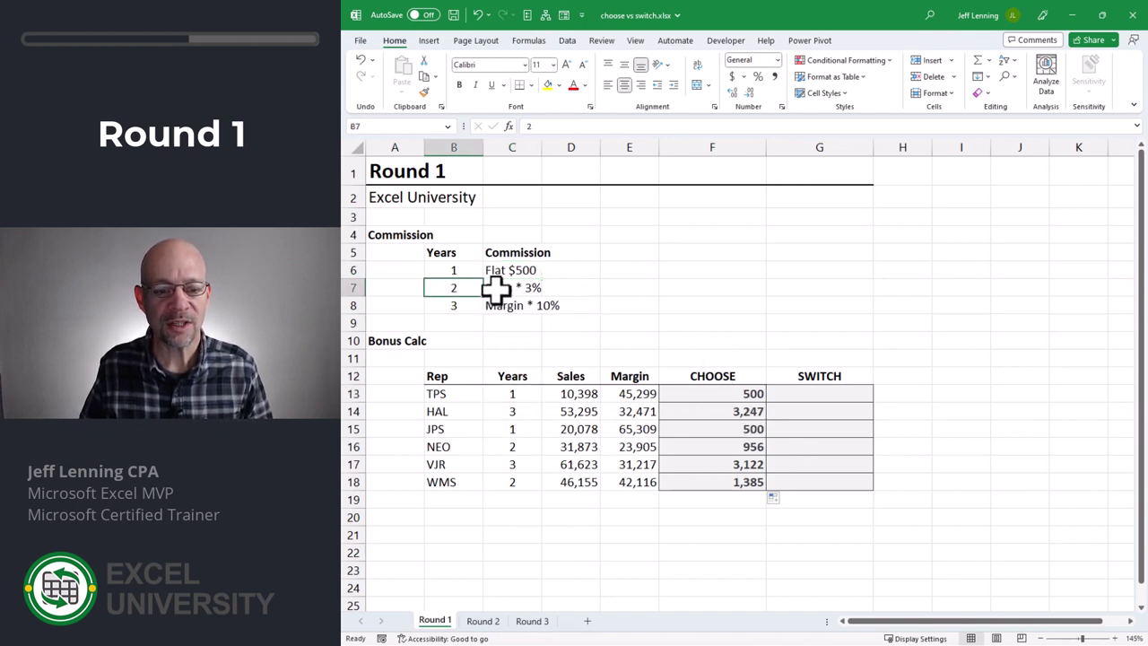
left_click(514, 446)
left_click(565, 444)
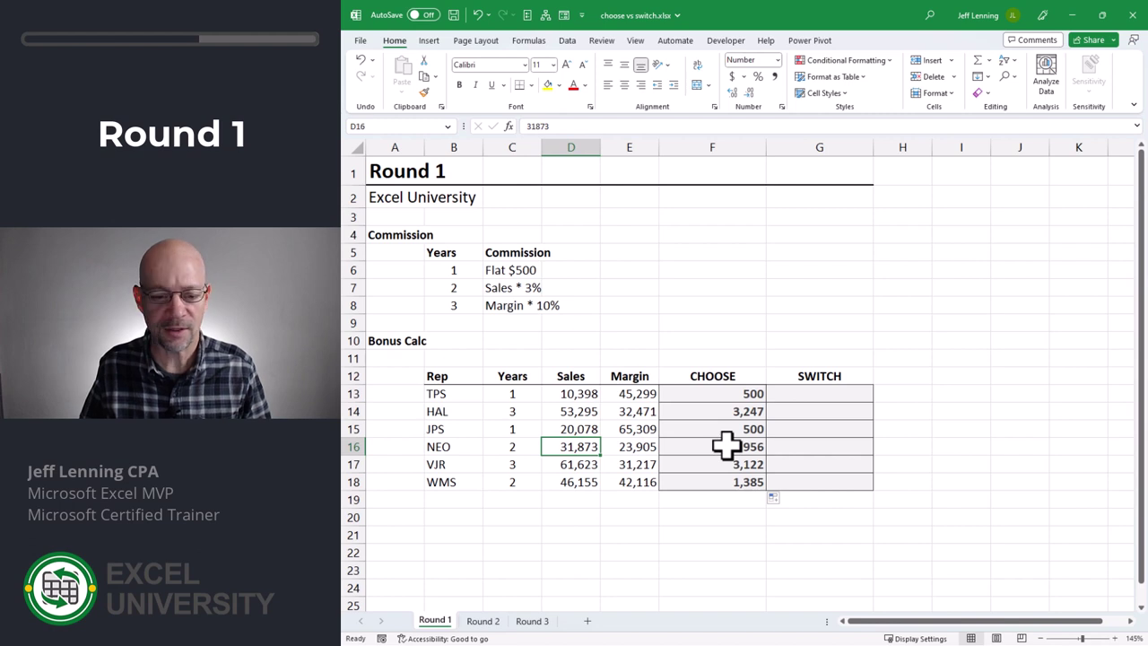
left_click(525, 482)
left_click(578, 481)
left_click(743, 482)
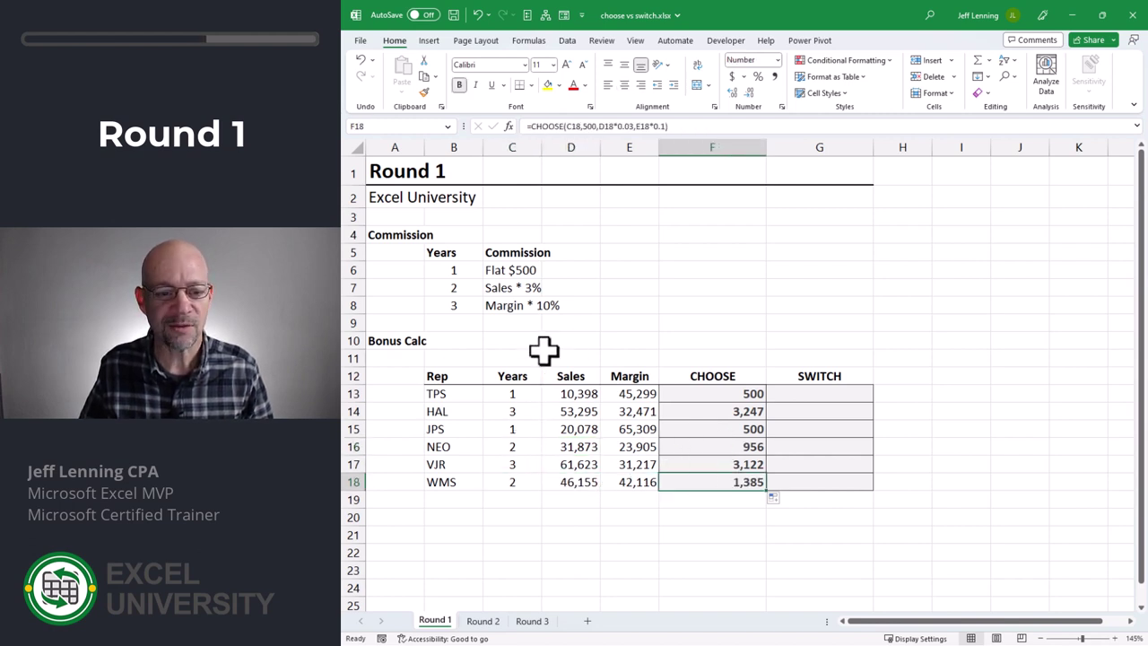
left_click(461, 305)
left_click(490, 306)
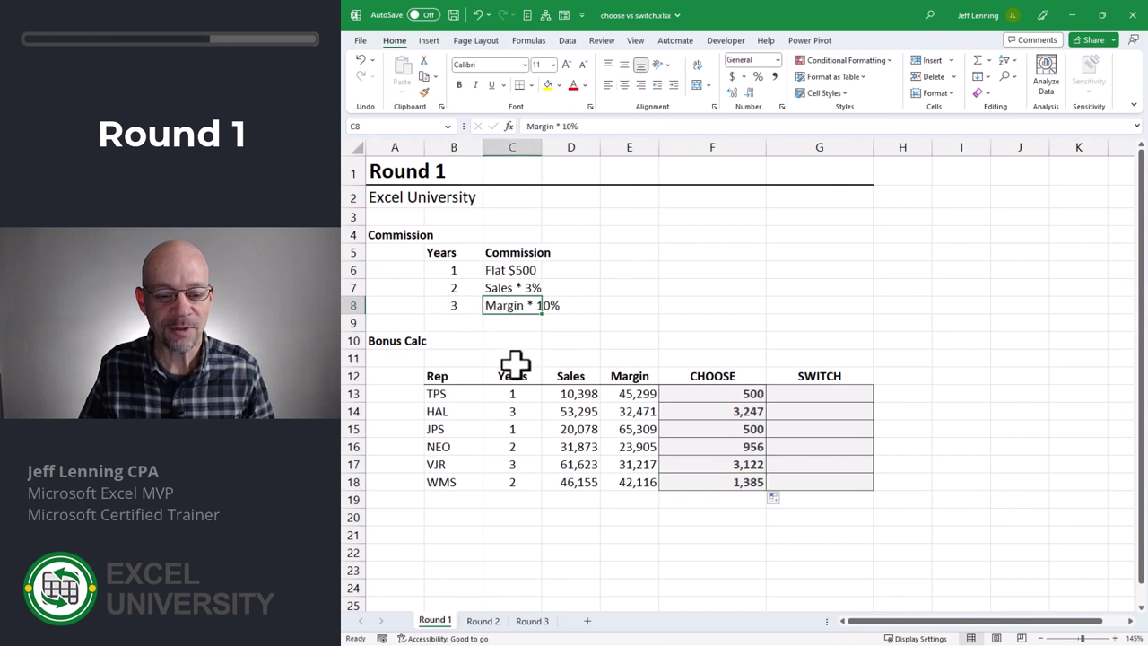
left_click(520, 412)
left_click(629, 411)
left_click(727, 414)
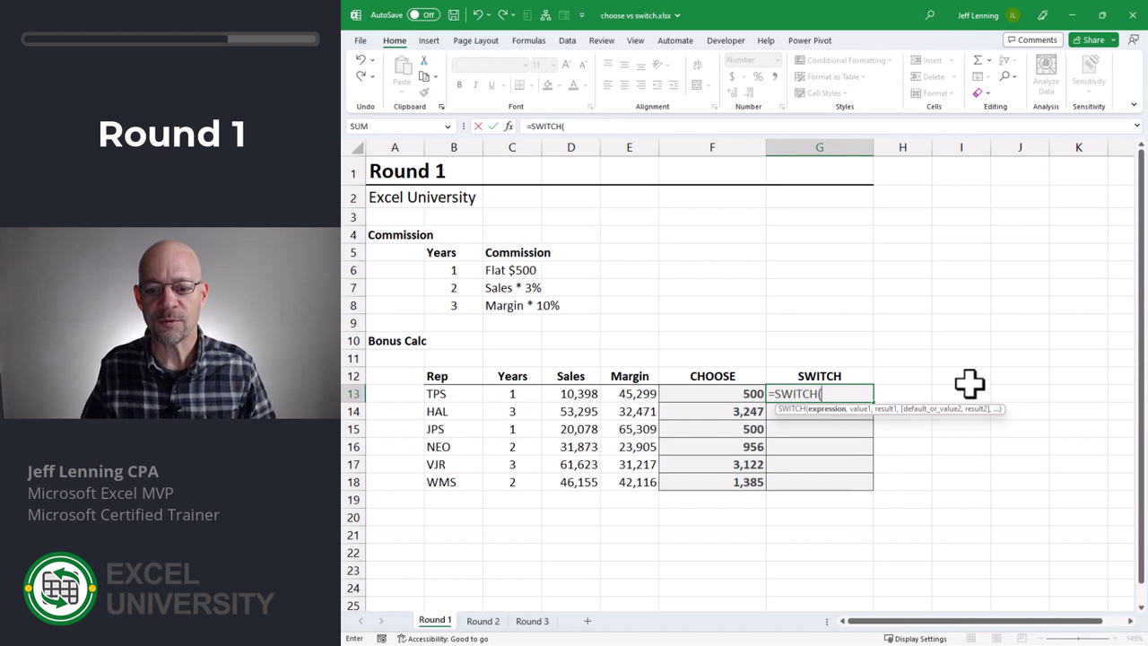
Finish G13's SWITCH on C13 (500, D13*.03, E13*0.1) and fill it down to G18.
left_click(536, 392)
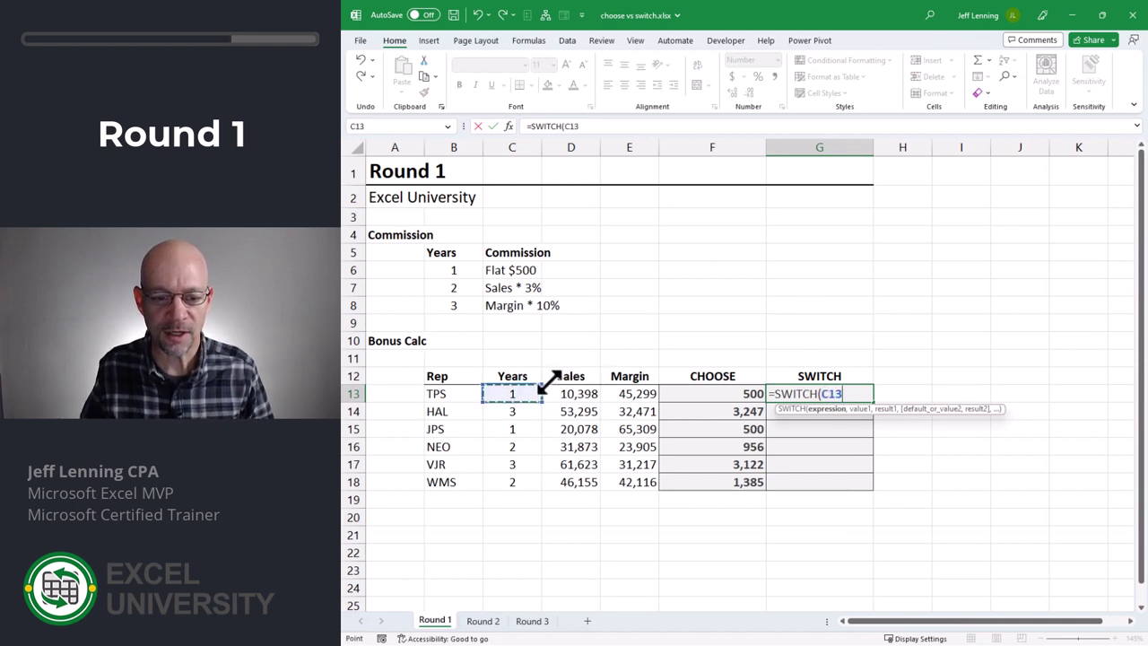
type(",")
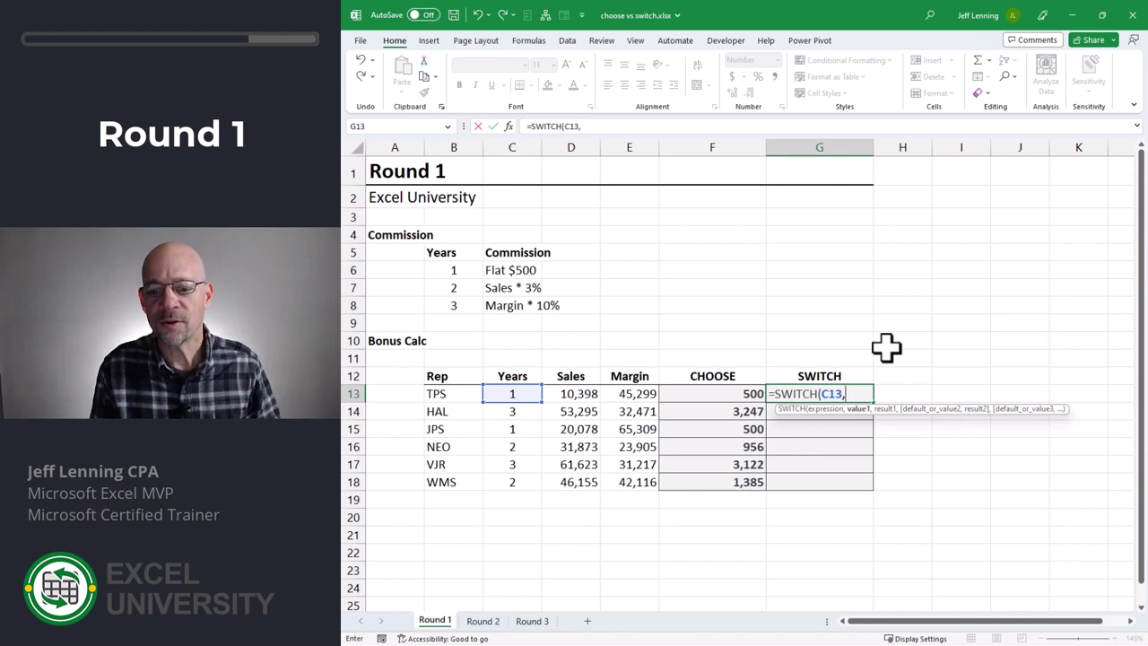
type("1,")
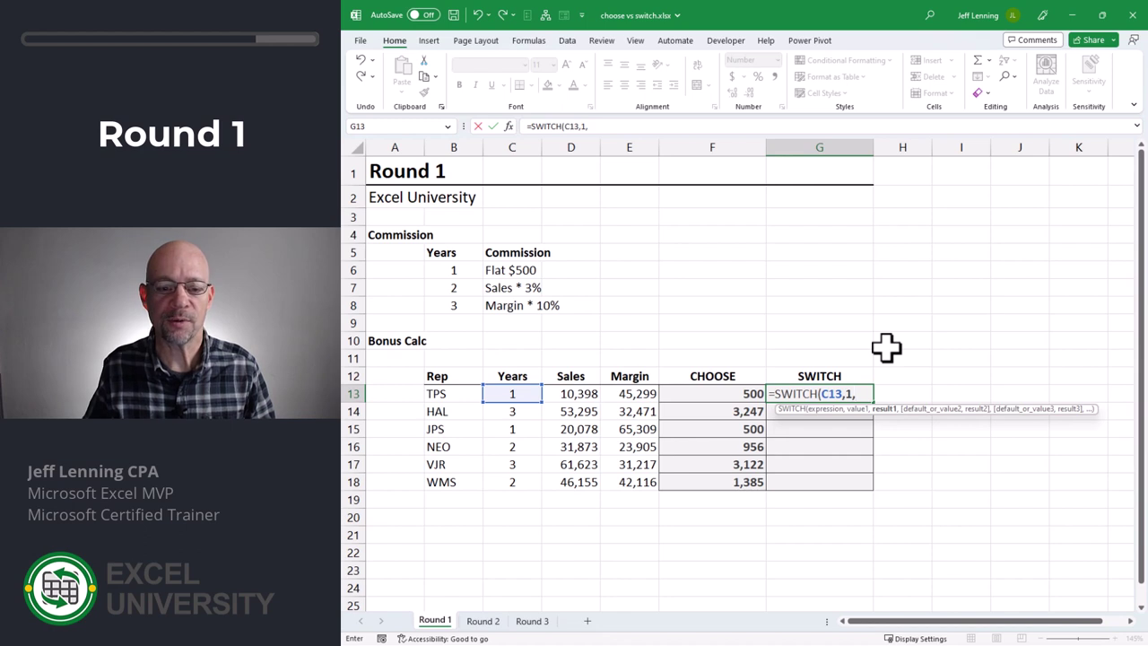
type("500,2")
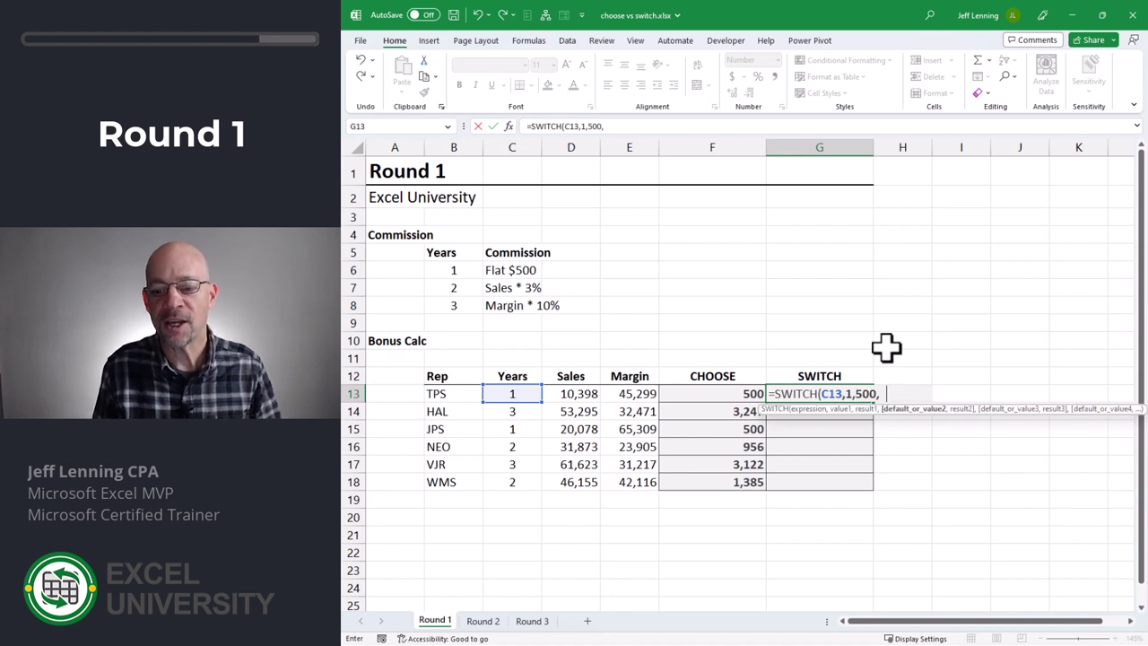
type(",")
key("Left")
key("Left")
key("Left")
type("*.03")
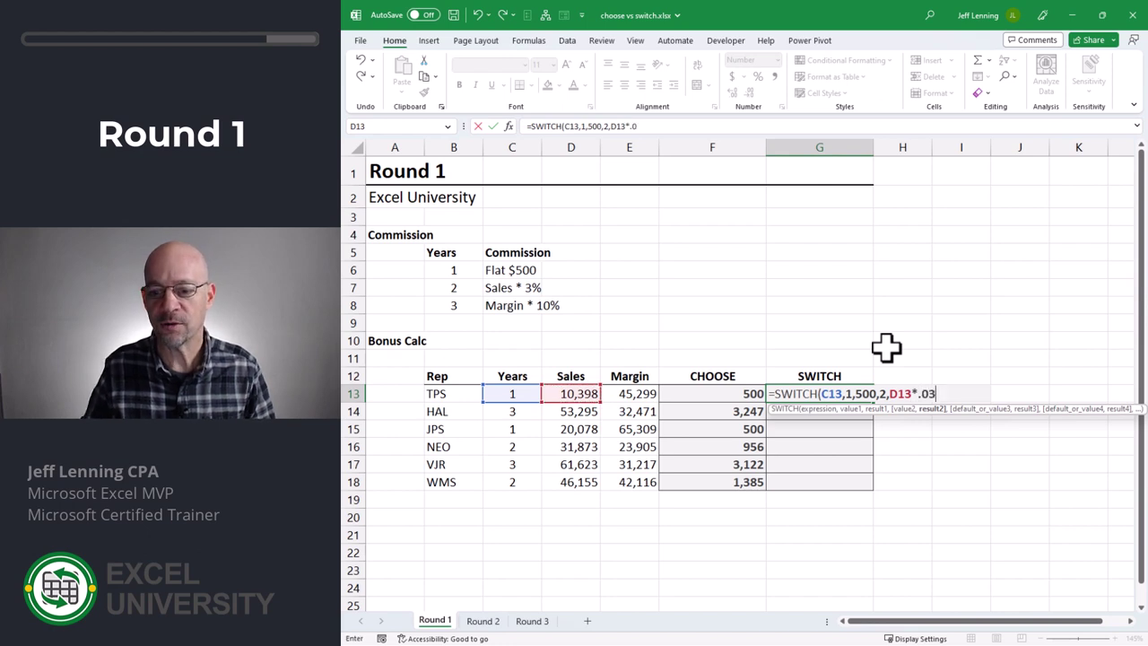
type(",3,")
key("Left")
key("Left")
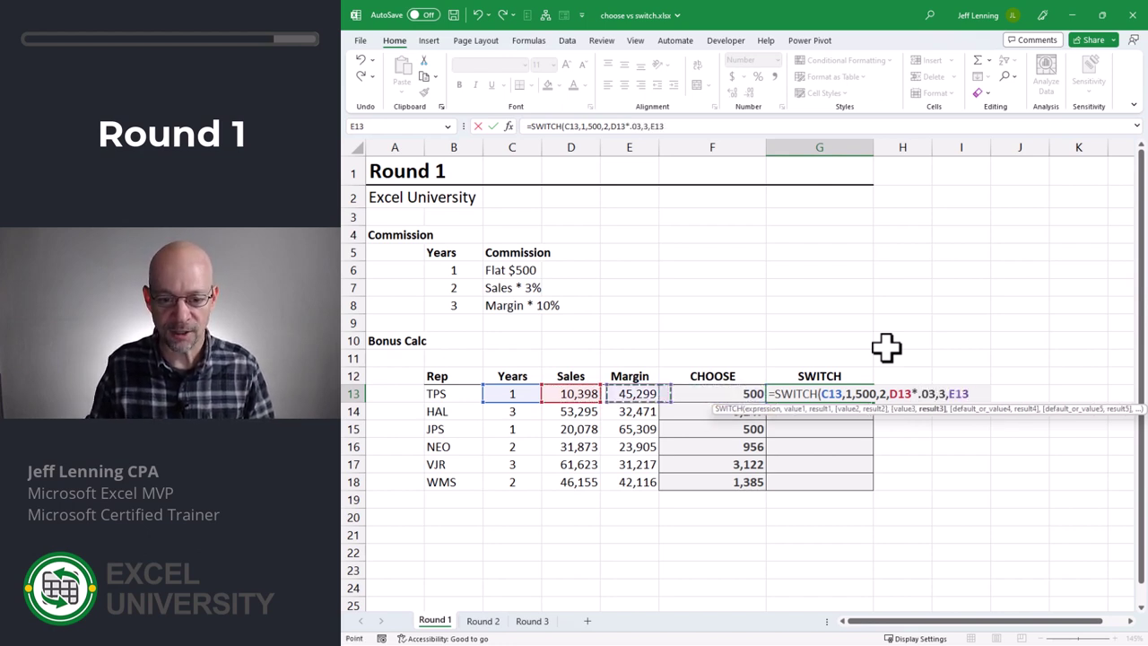
type("*0.1)")
key("Return")
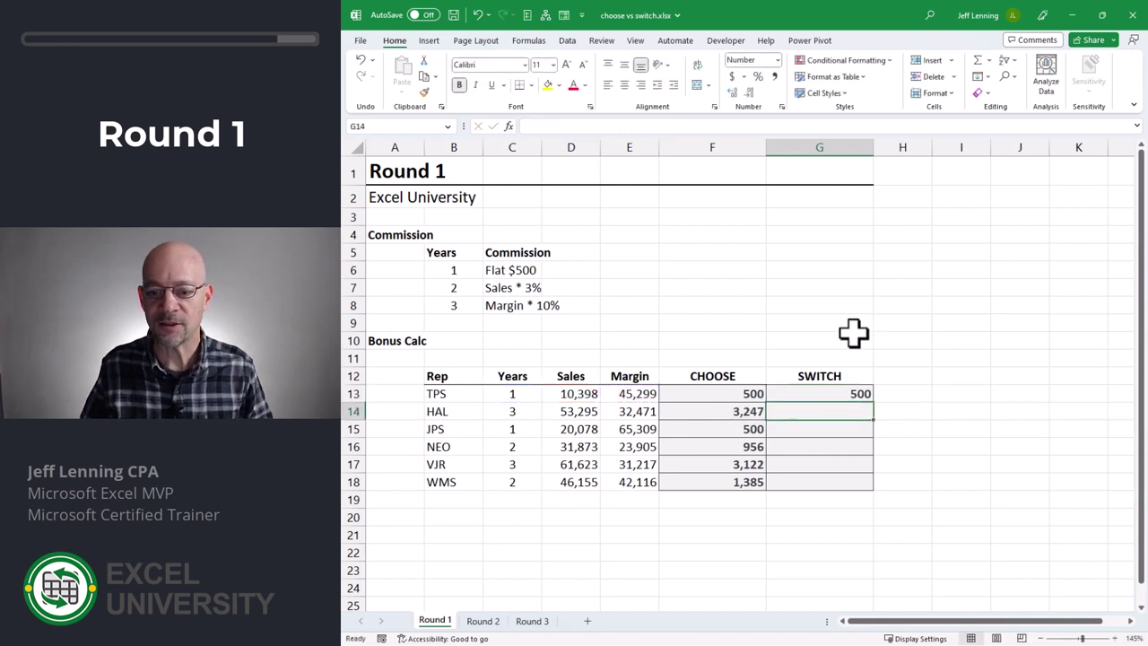
left_click(852, 393)
left_click_drag(873, 404, 879, 485)
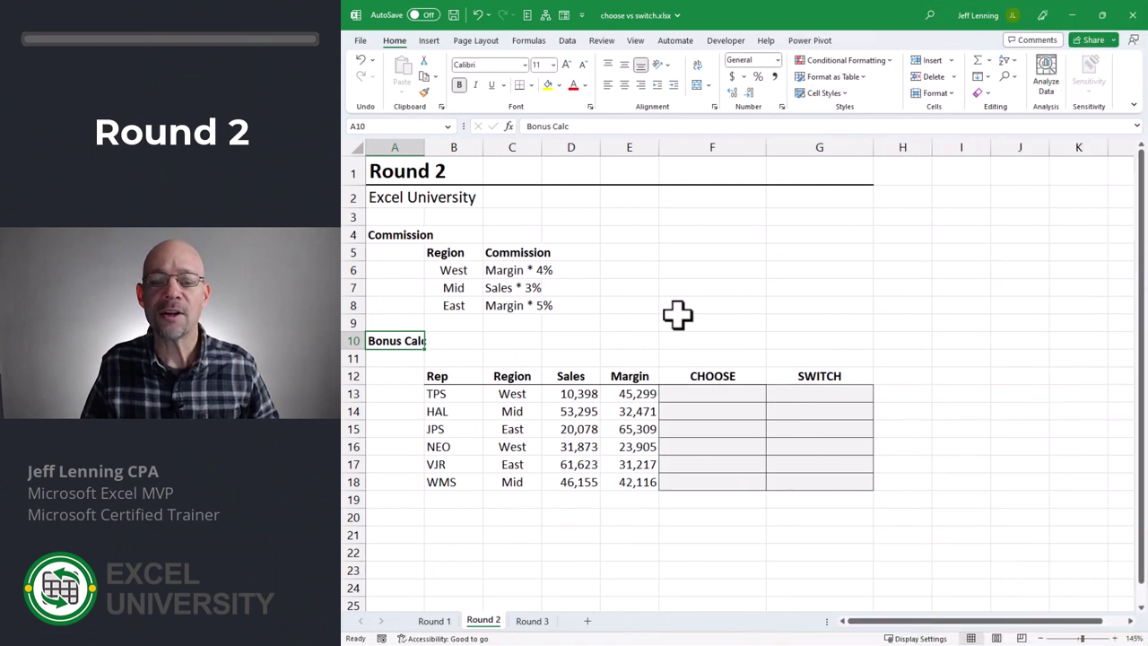
Enter =CHOOSE(C13,E13*.04,D13*.03,E13*.05) in F13 using the region as index.
left_click_drag(457, 272, 466, 305)
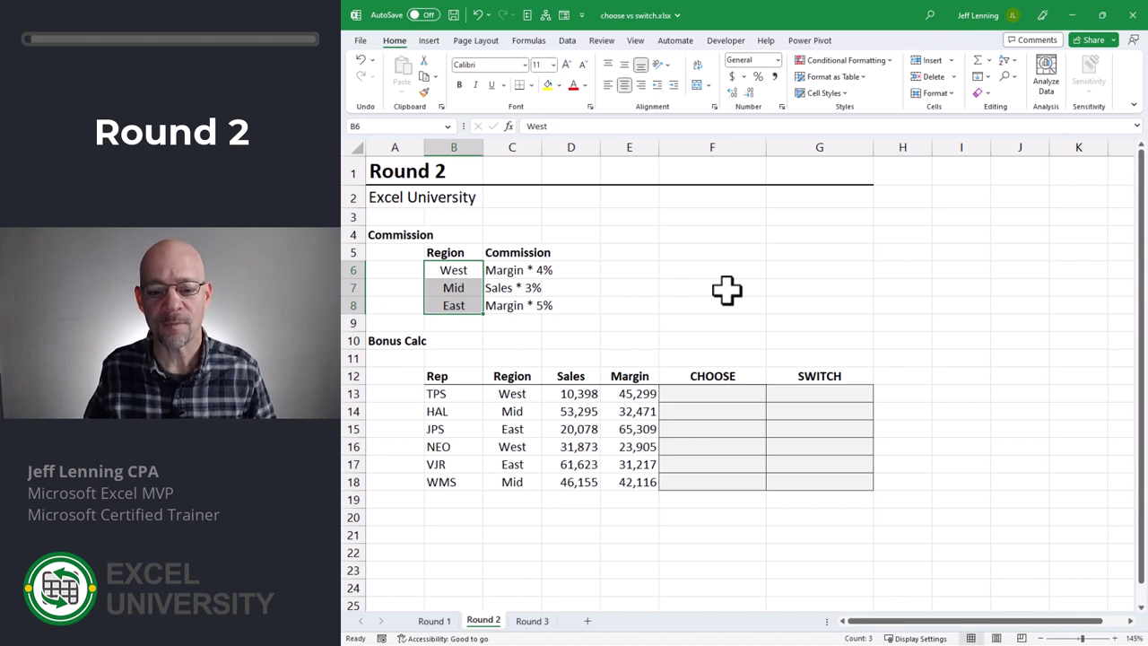
left_click(709, 394)
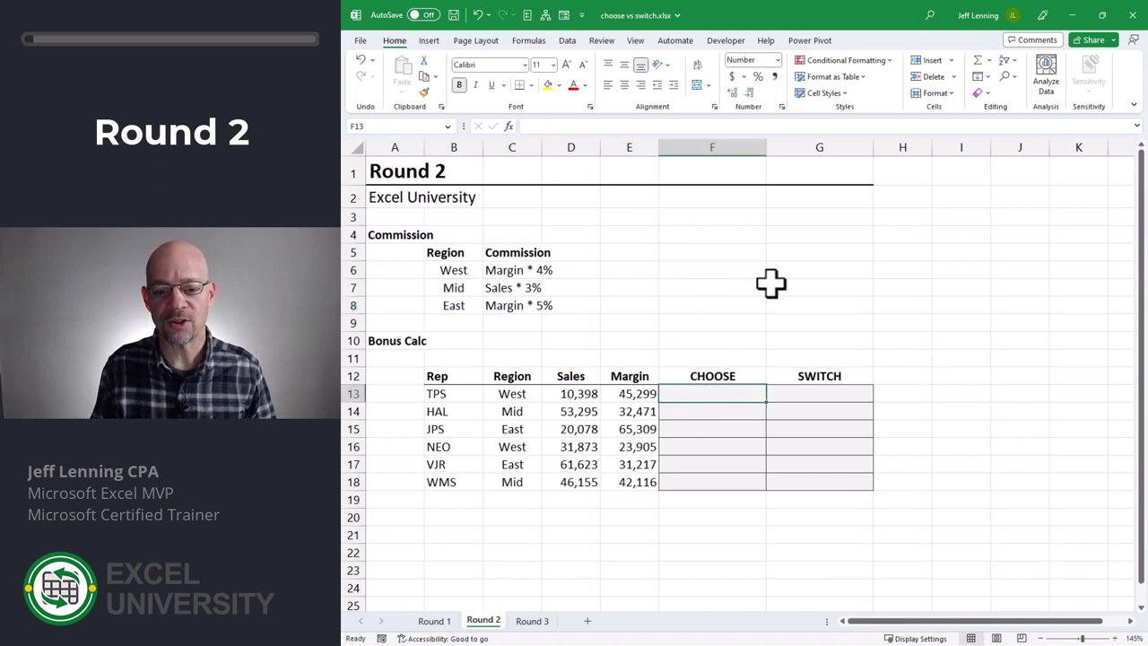
type("=choose")
key("Tab")
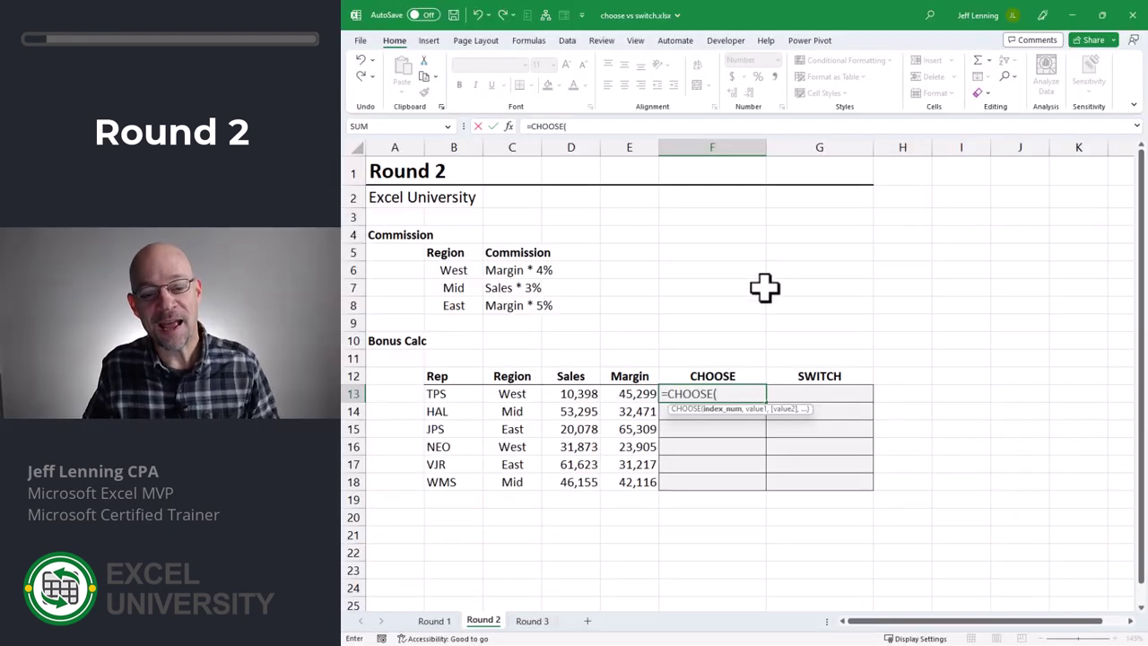
left_click(510, 395)
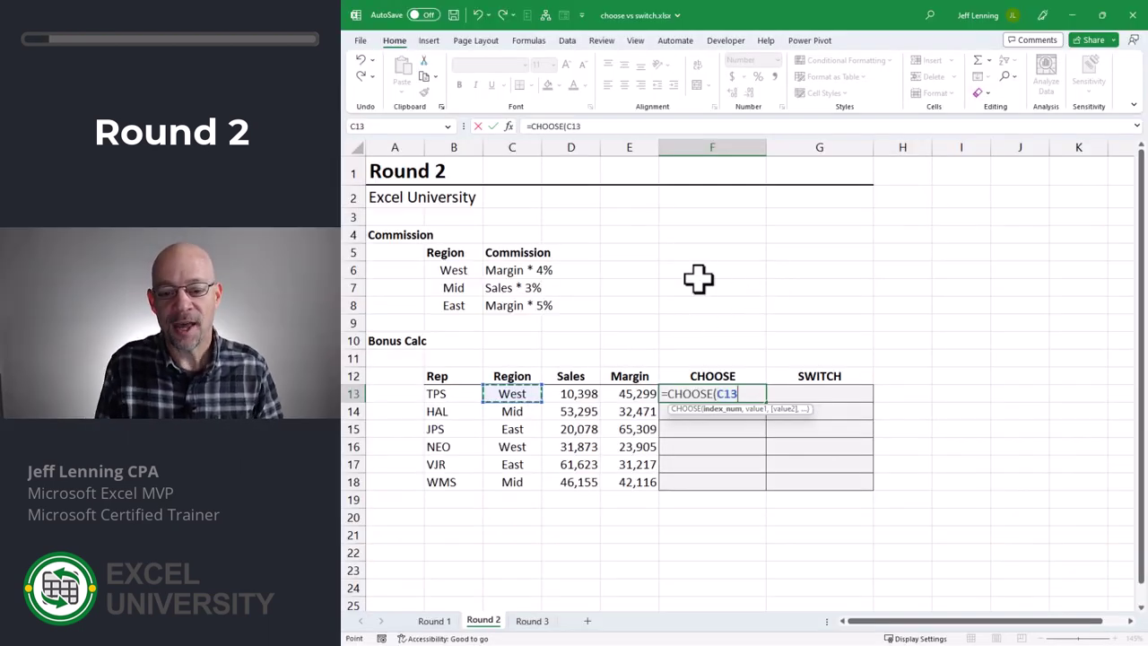
type(",")
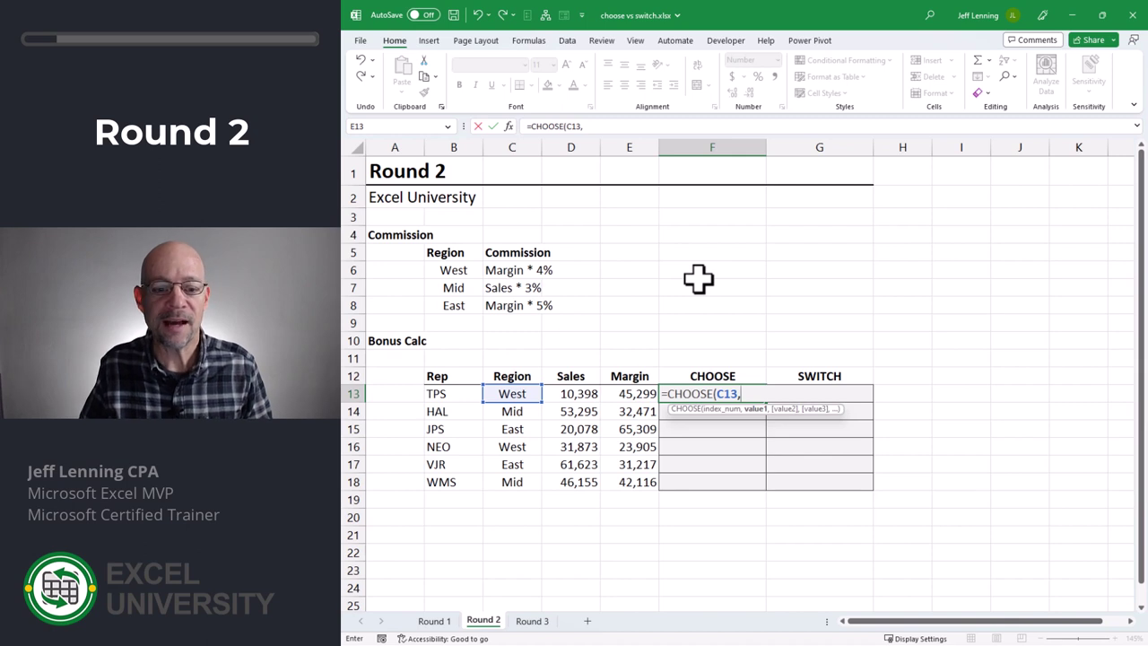
left_click(631, 394)
type("*")
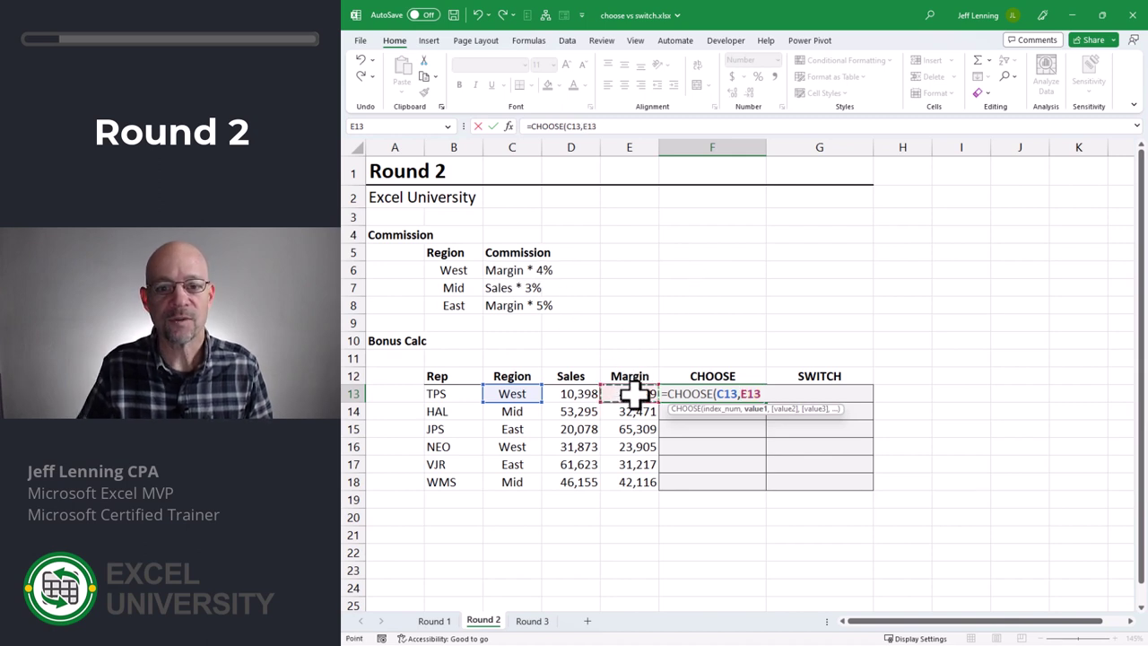
type(".04,")
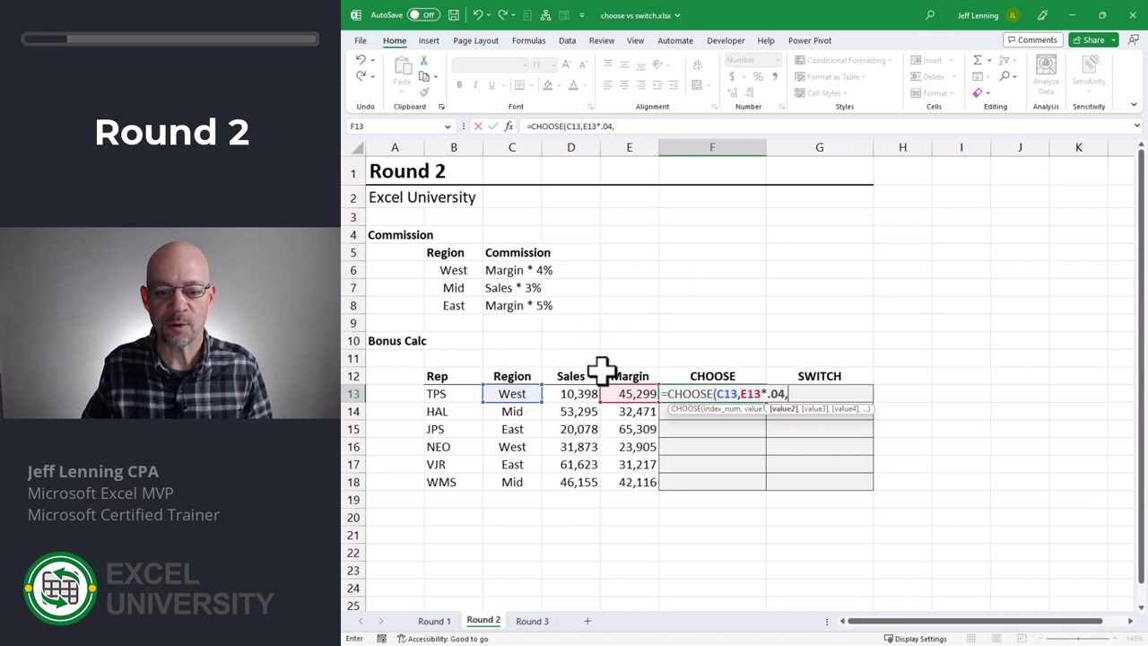
left_click(578, 390)
type("*.03,")
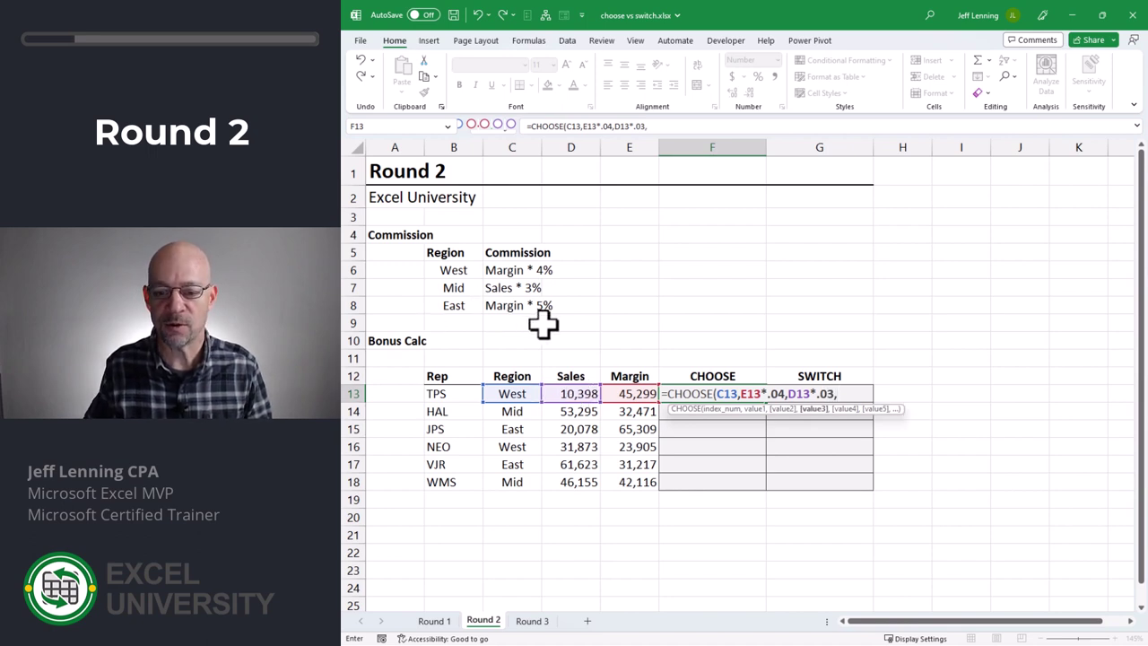
left_click(632, 395)
type("*.0")
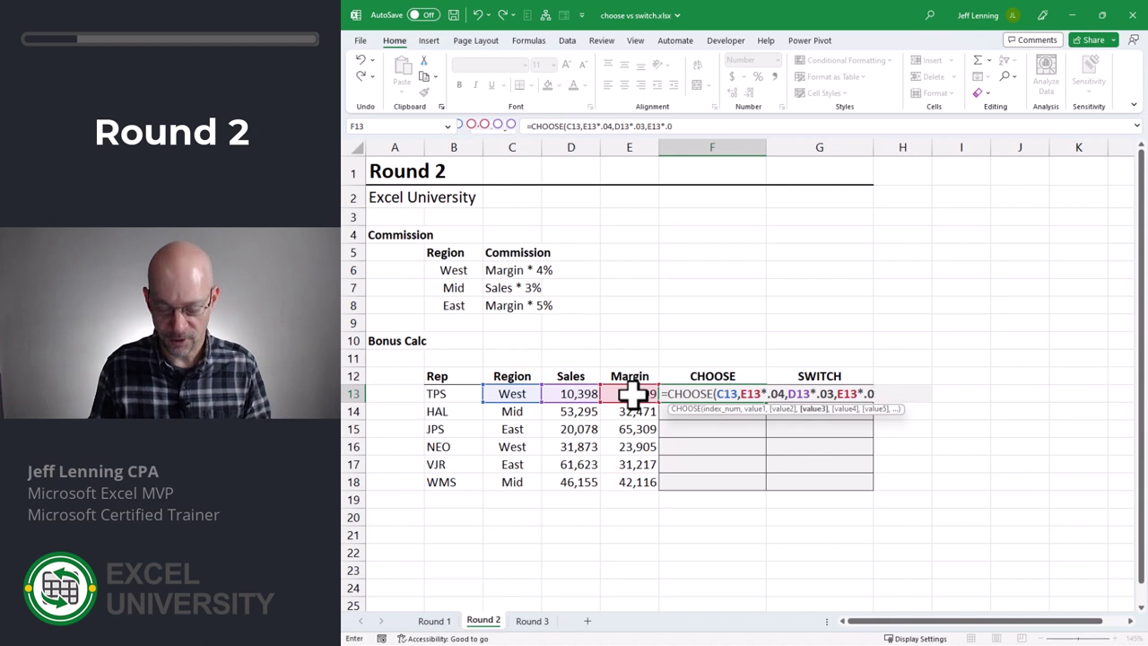
type("5)")
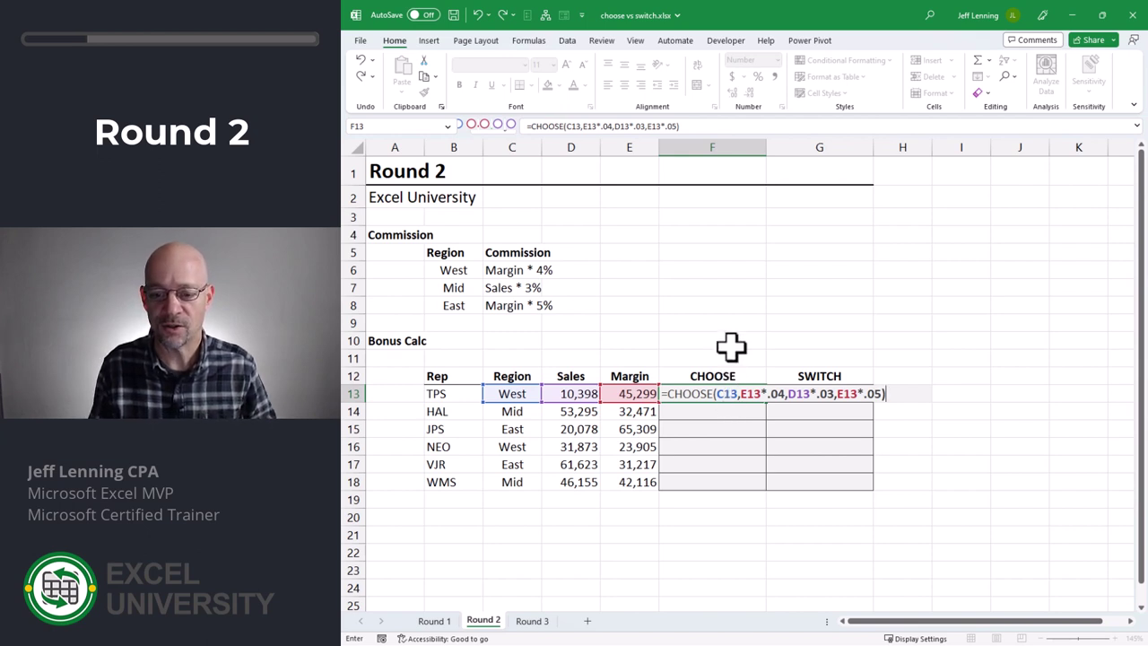
key("Return")
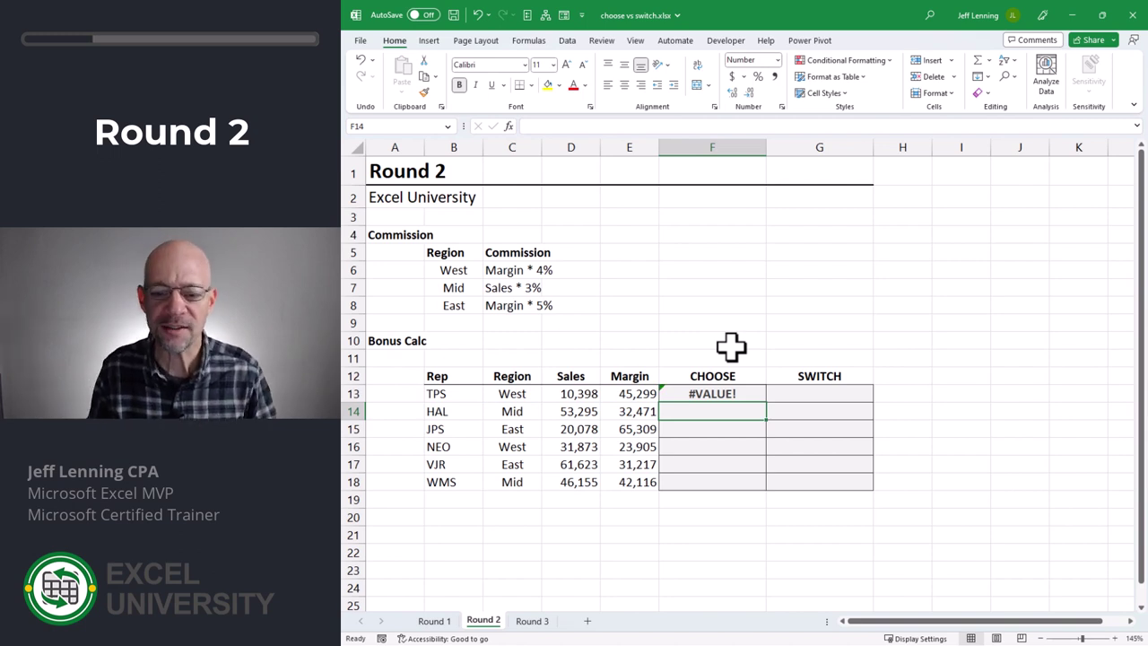
Wrap F13's CHOOSE index as MATCH(C13,$B$6:$B$8,0) to turn the region into a number.
key("Up")
key("F2")
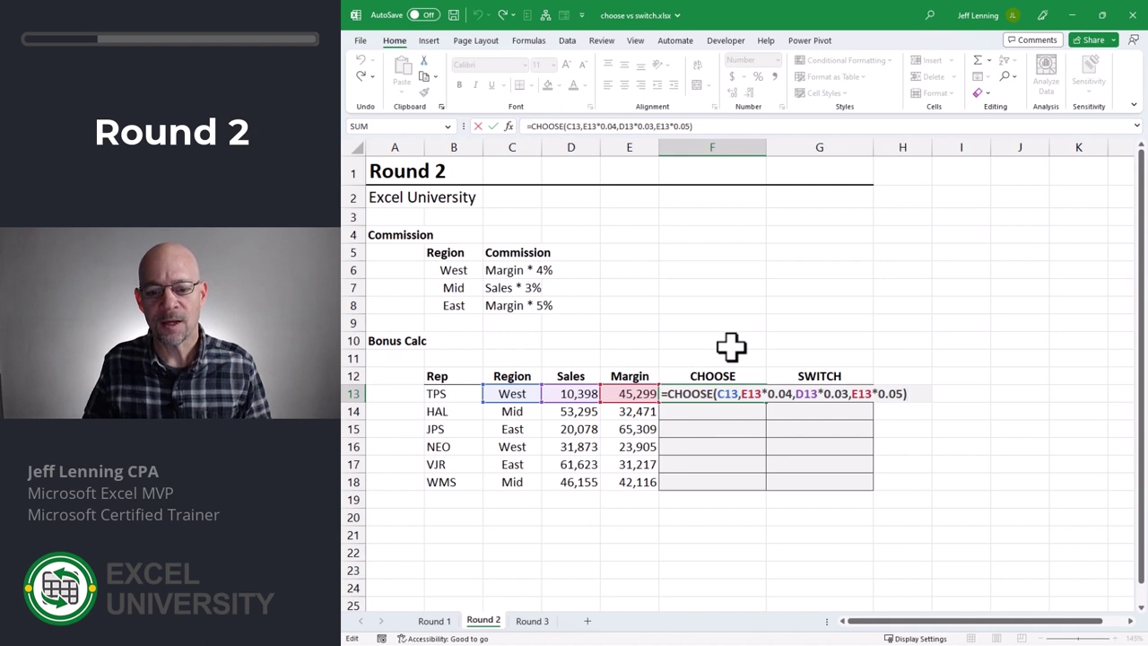
left_click_drag(717, 394, 738, 395)
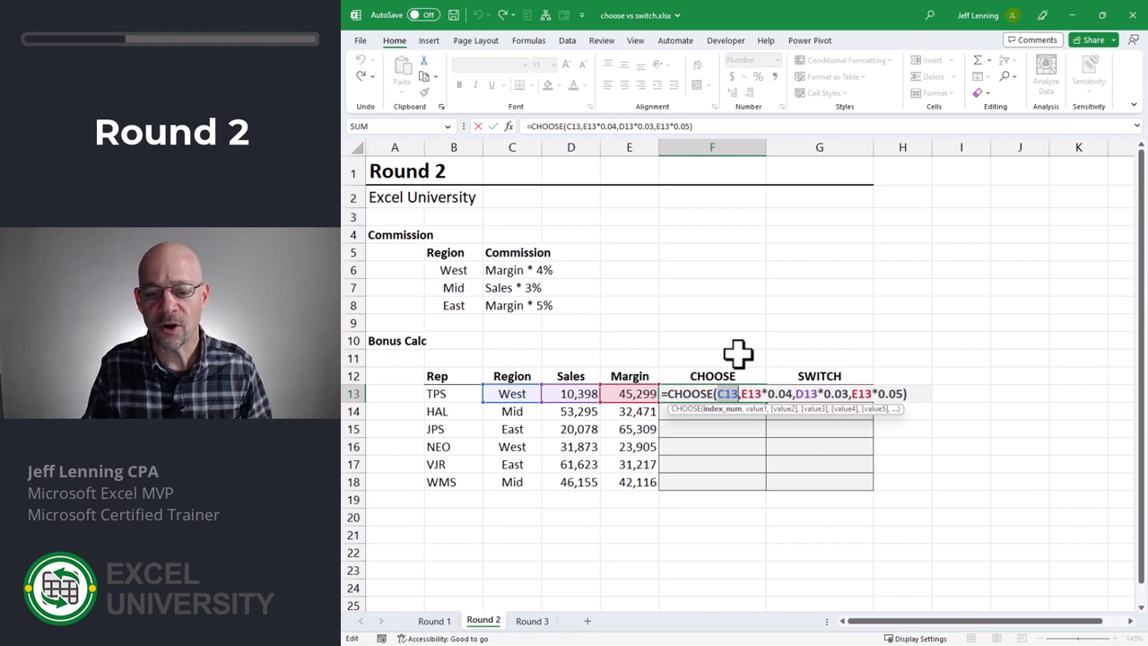
key("Left")
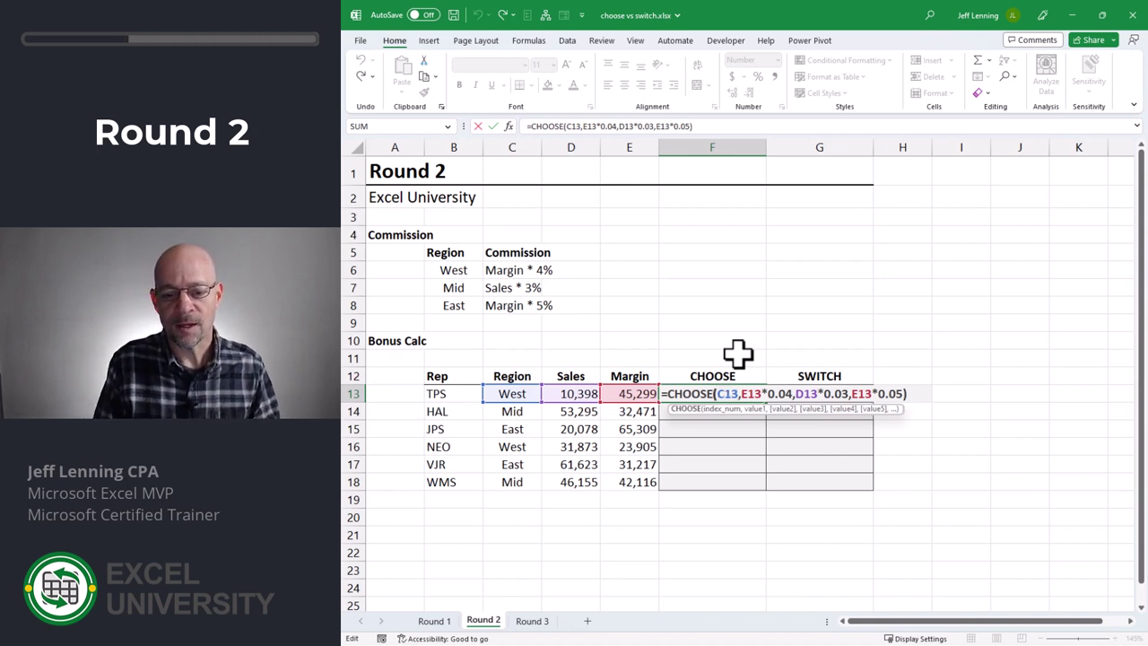
type("match")
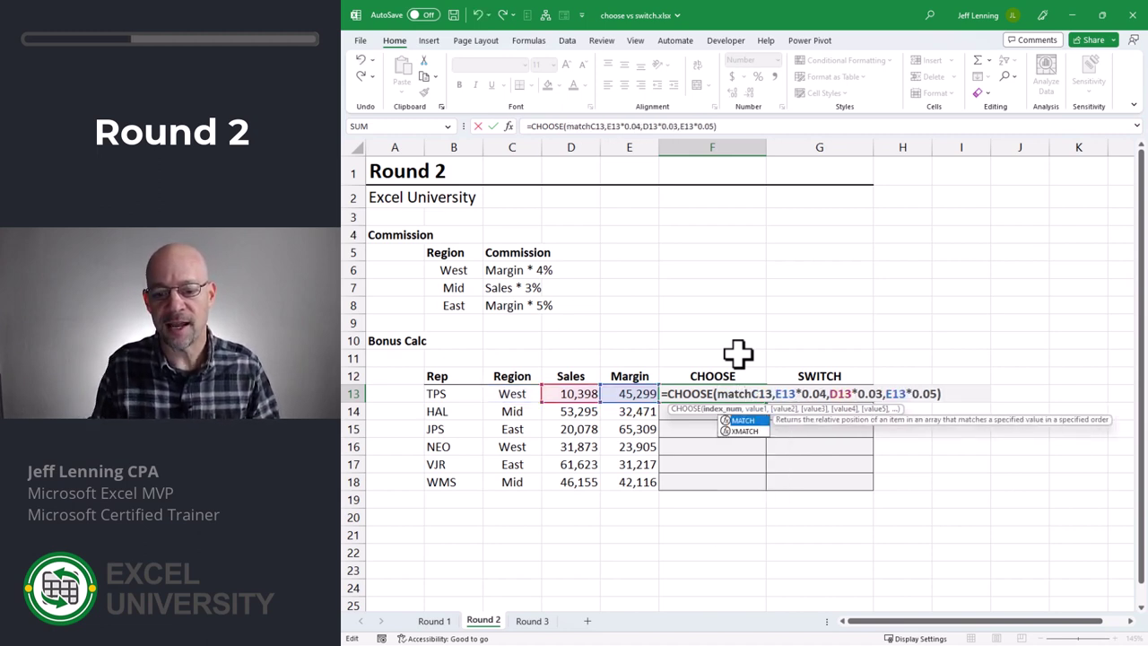
key("Tab")
type(",")
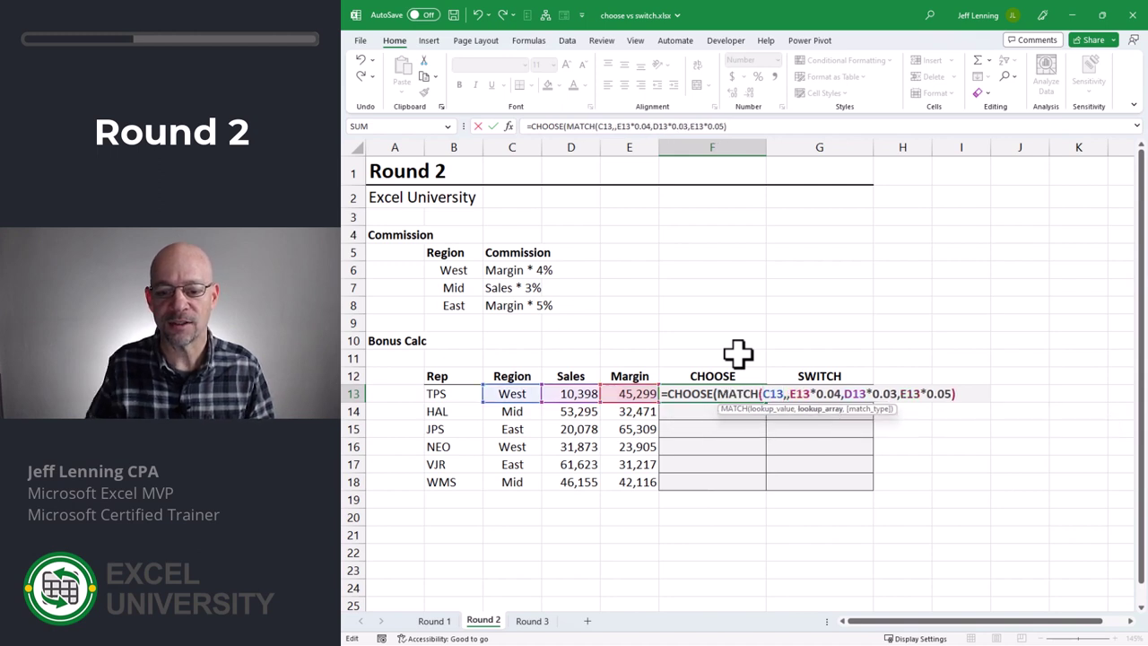
left_click_drag(453, 269, 455, 304)
key("F4")
type(",0)")
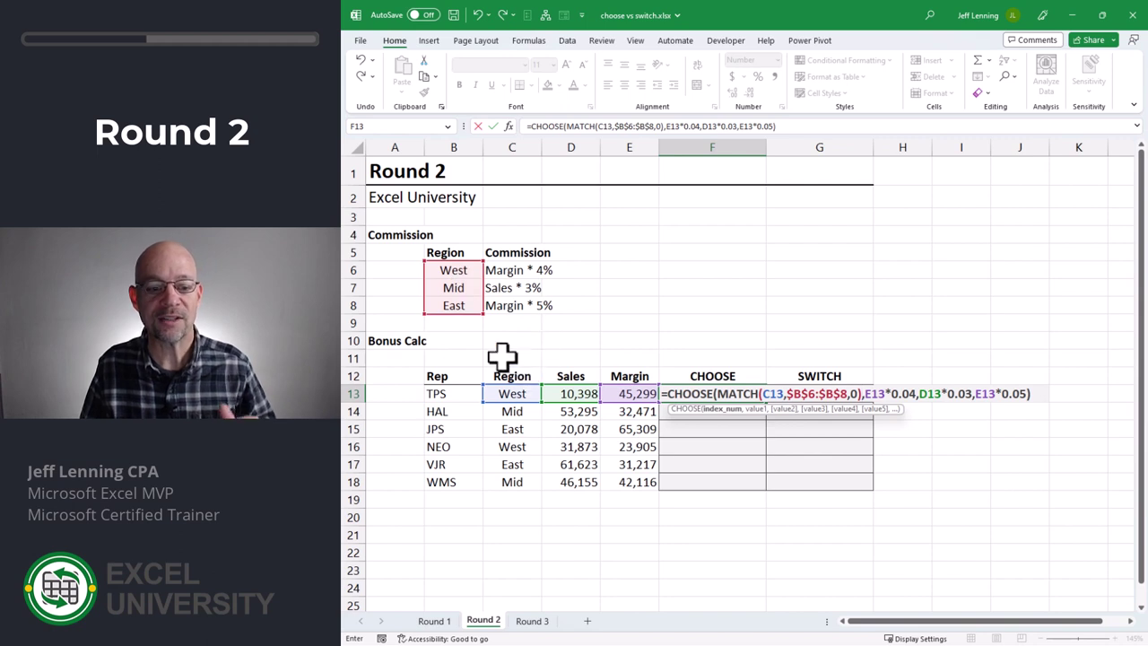
left_click_drag(866, 395, 917, 394)
left_click(917, 395)
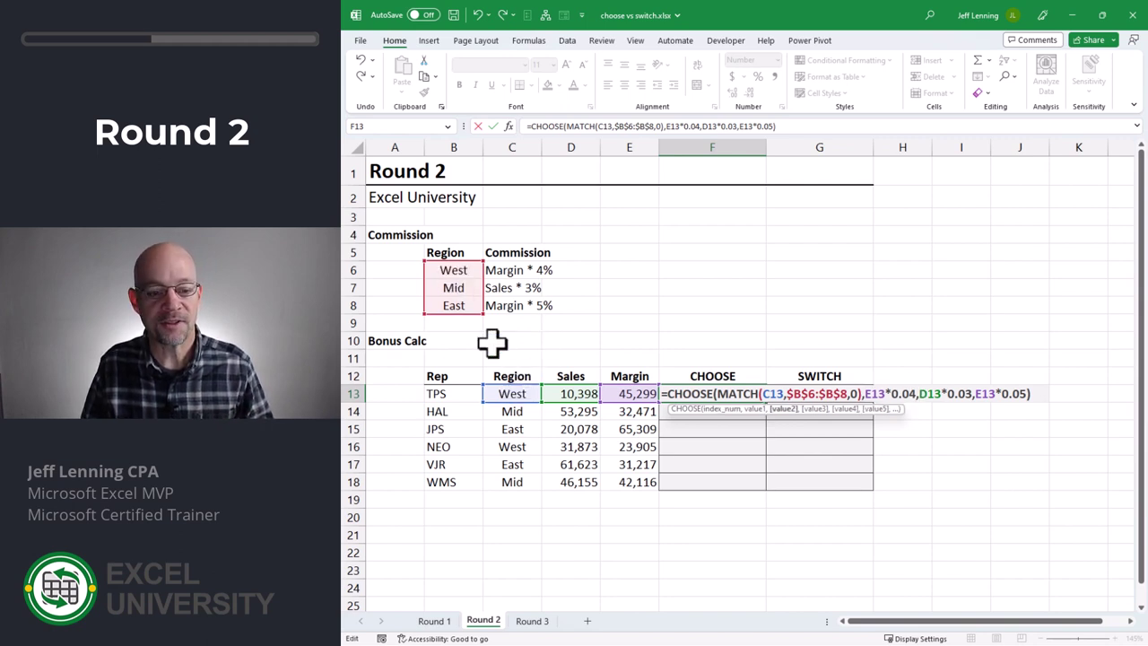
Review the arguments of F13's revised CHOOSE-with-MATCH formula.
left_click(973, 395)
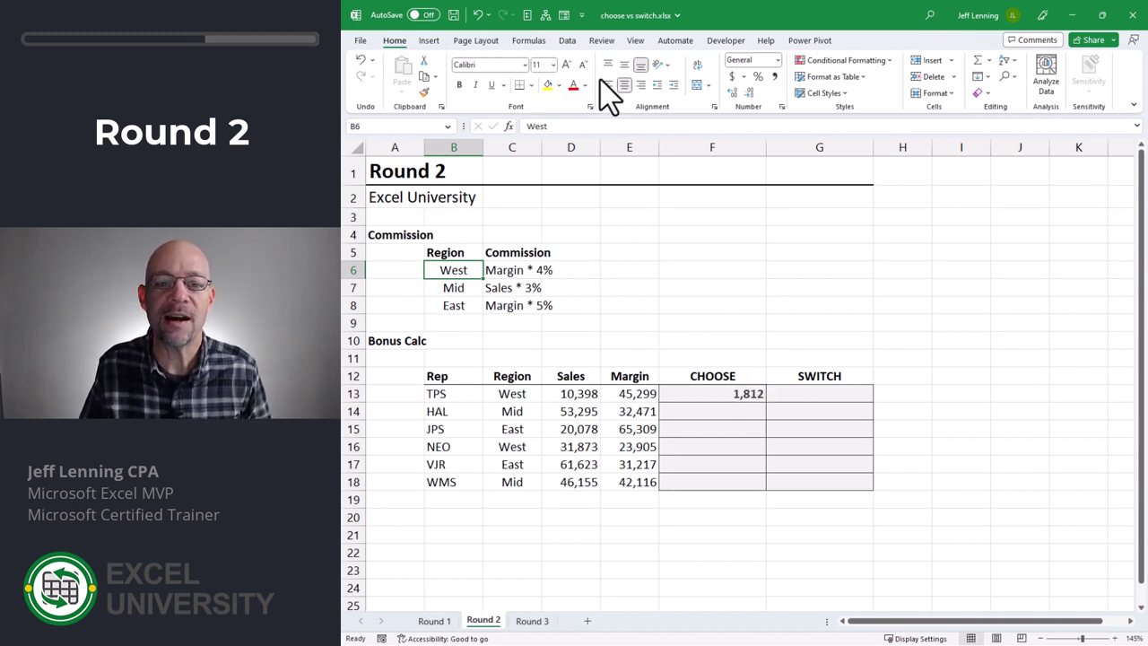
Sort the region table alphabetically and recommit F13's CHOOSE formula, now giving 2,265.
left_click(569, 41)
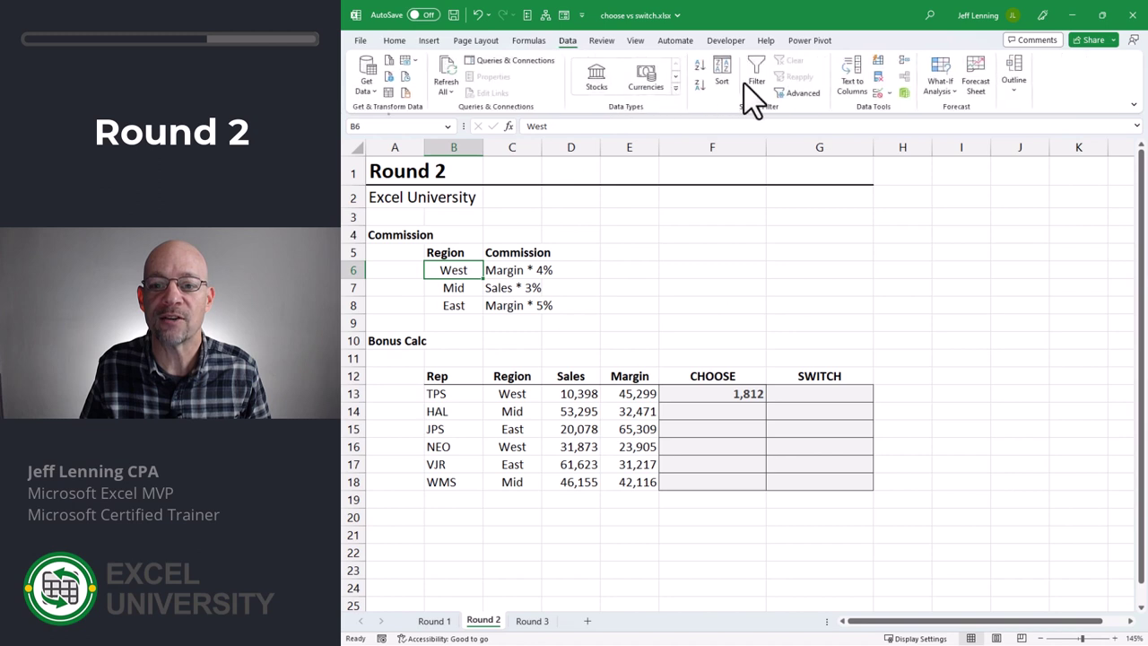
left_click(700, 65)
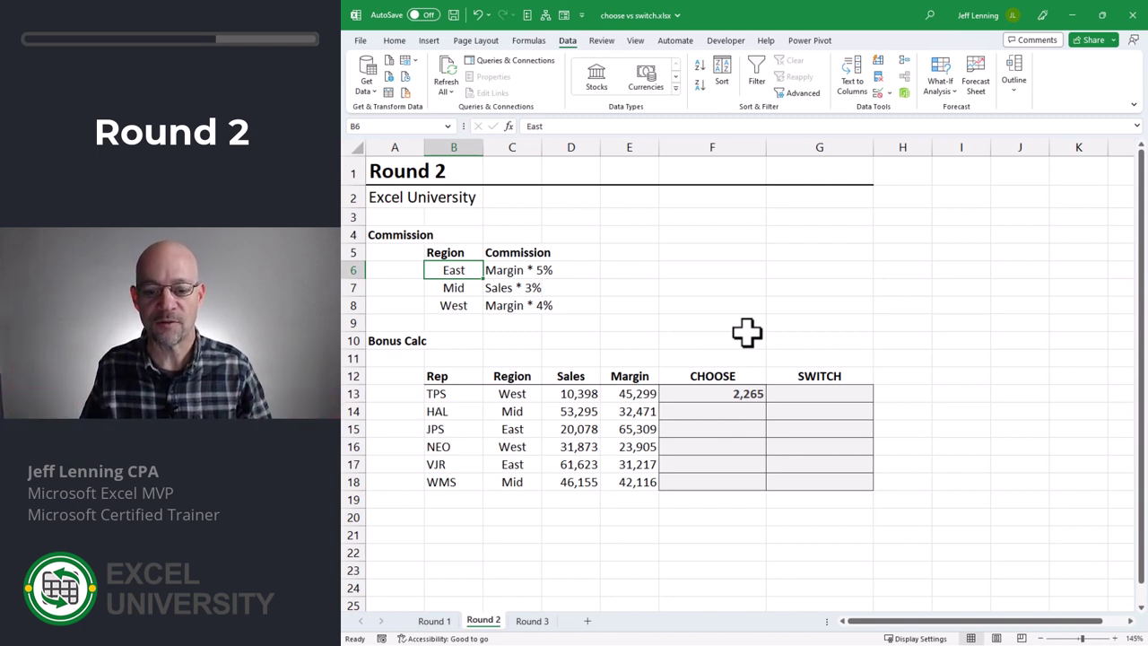
double_click(728, 393)
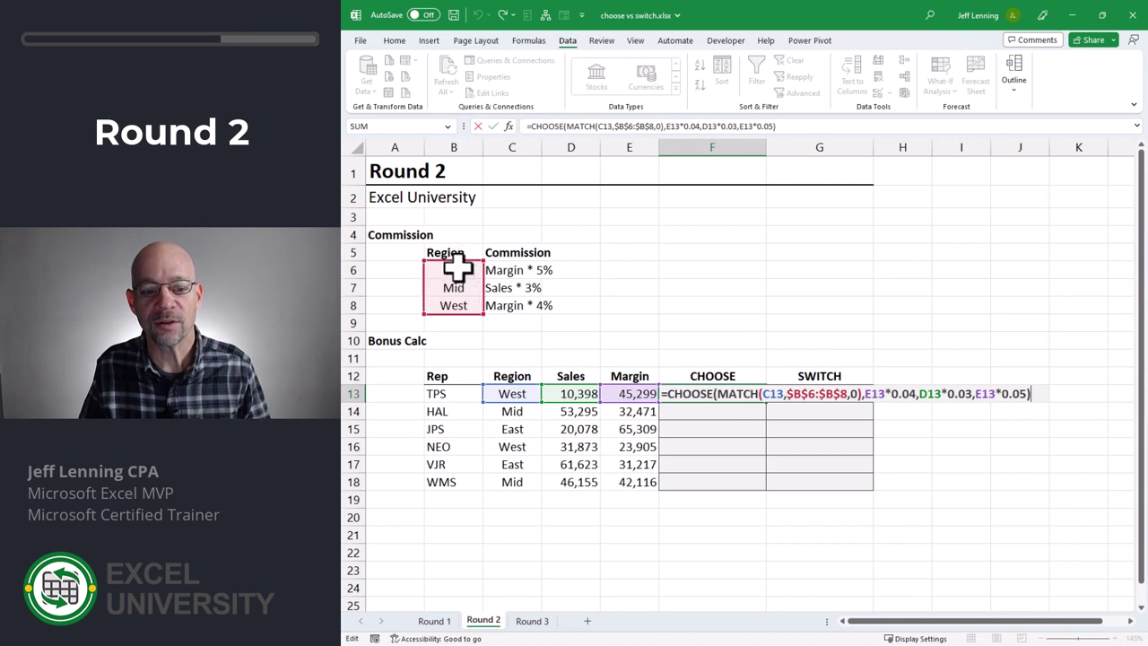
left_click_drag(864, 394, 915, 394)
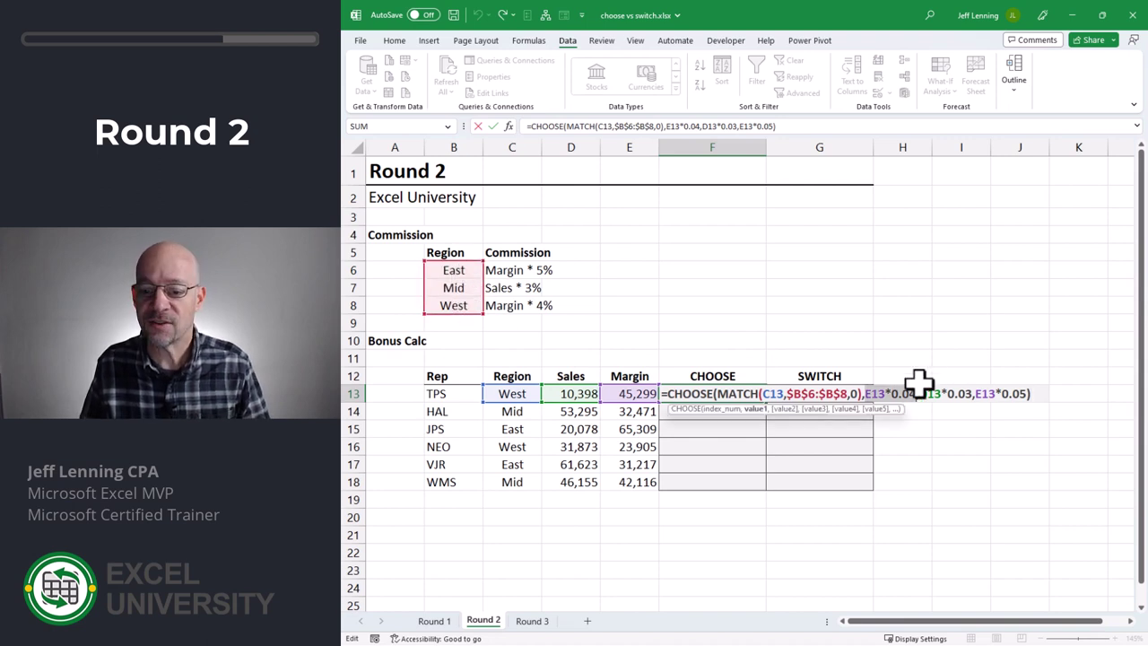
left_click(866, 393)
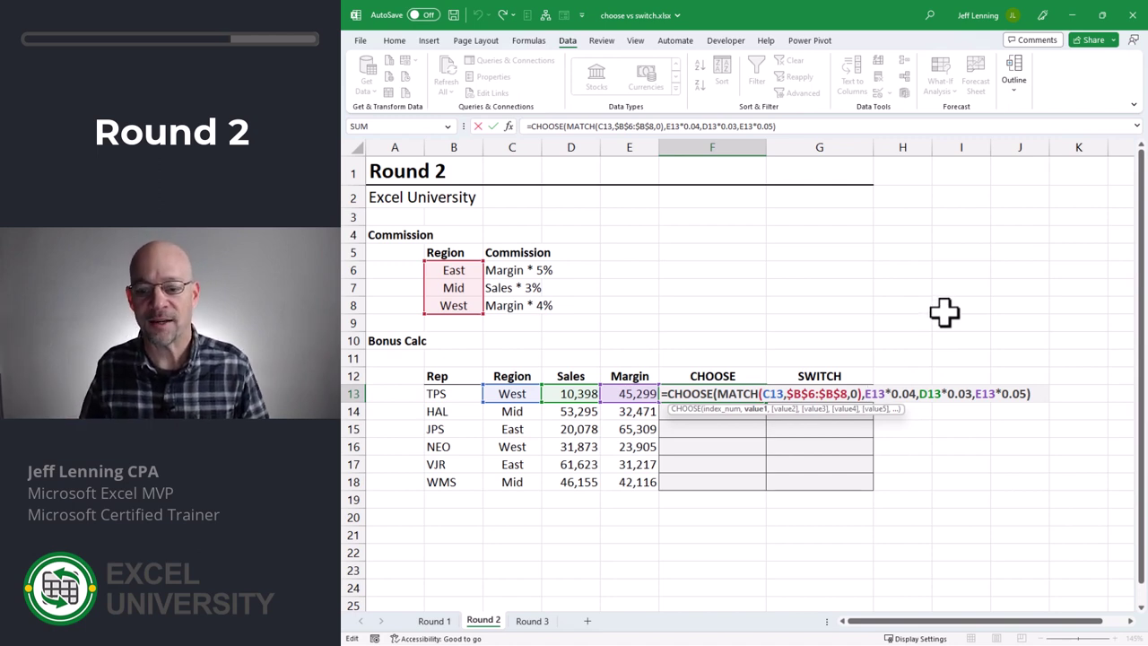
key("ctrl+Return")
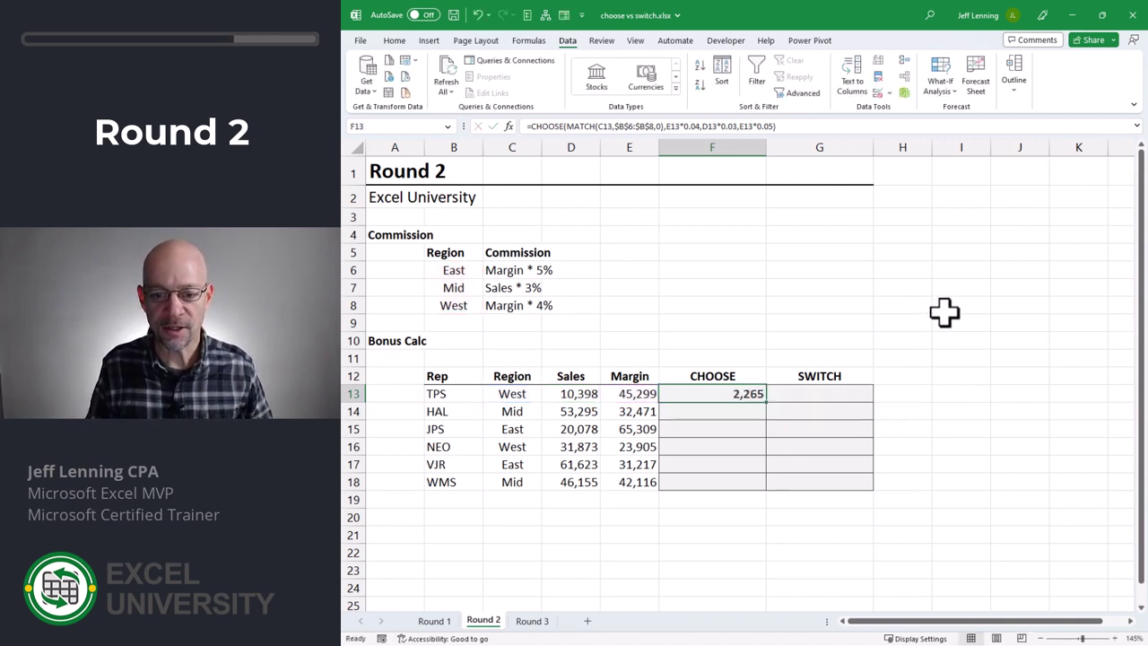
Undo the sort and enter =SWITCH(C13,"West",E13*.04,"Mid",D13*.03,"East",E13*.05) in G13.
key("ctrl+z")
left_click(814, 400)
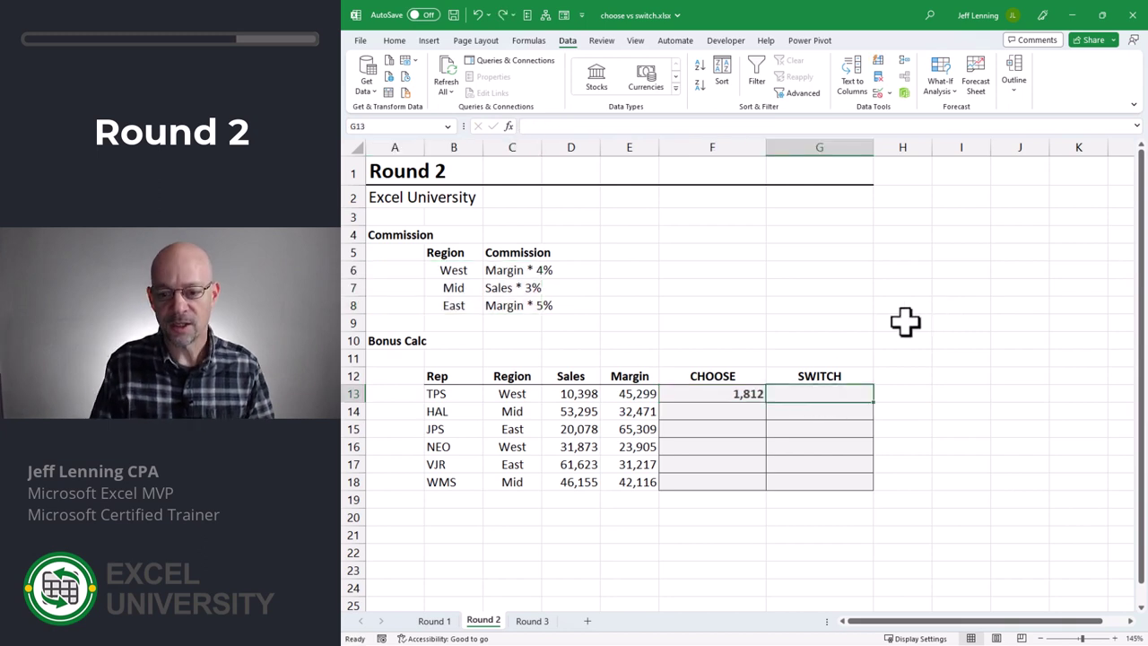
type("=swi")
key("Tab")
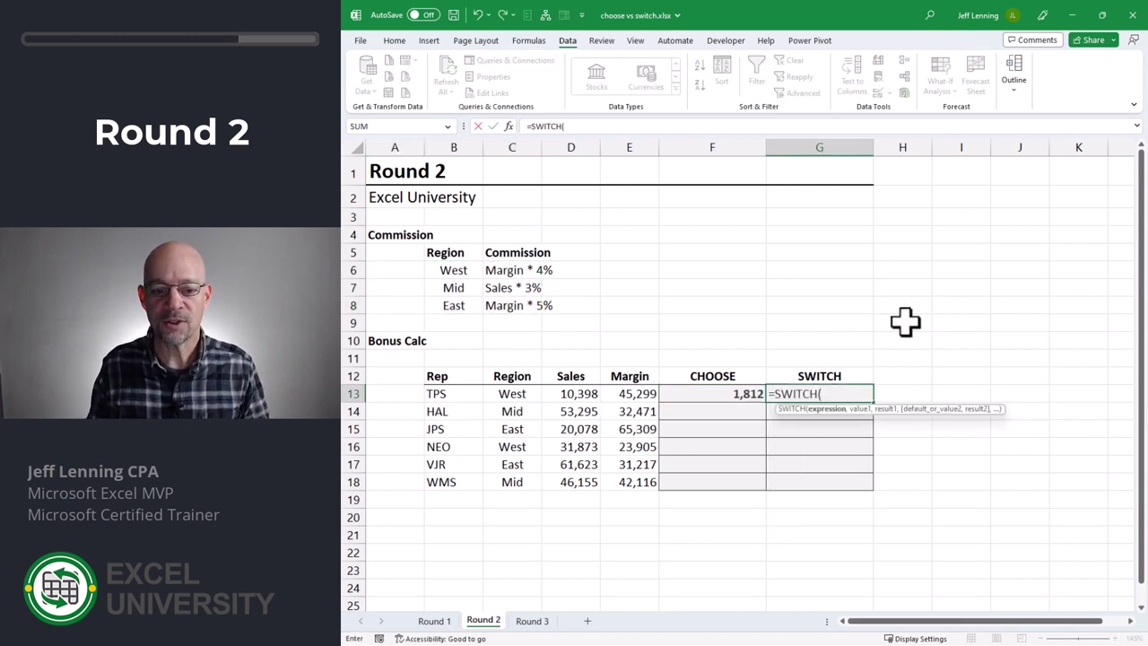
key("Left")
key("Left")
key("Left")
key("Left")
type(",")
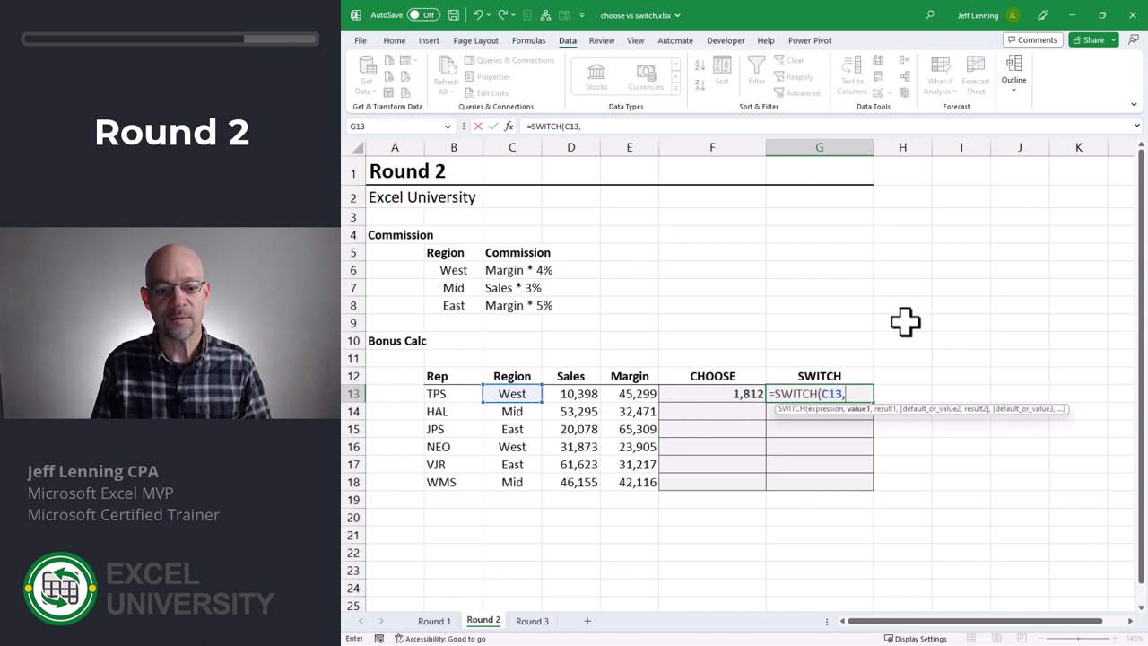
type("\"West\",")
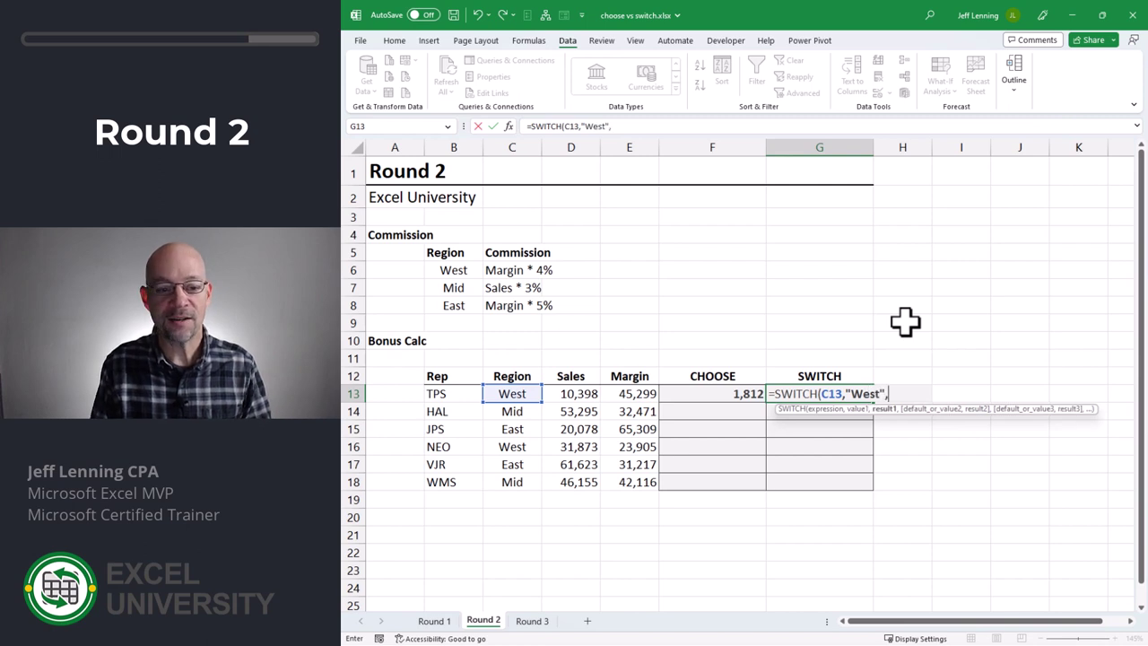
key("Left")
key("Left")
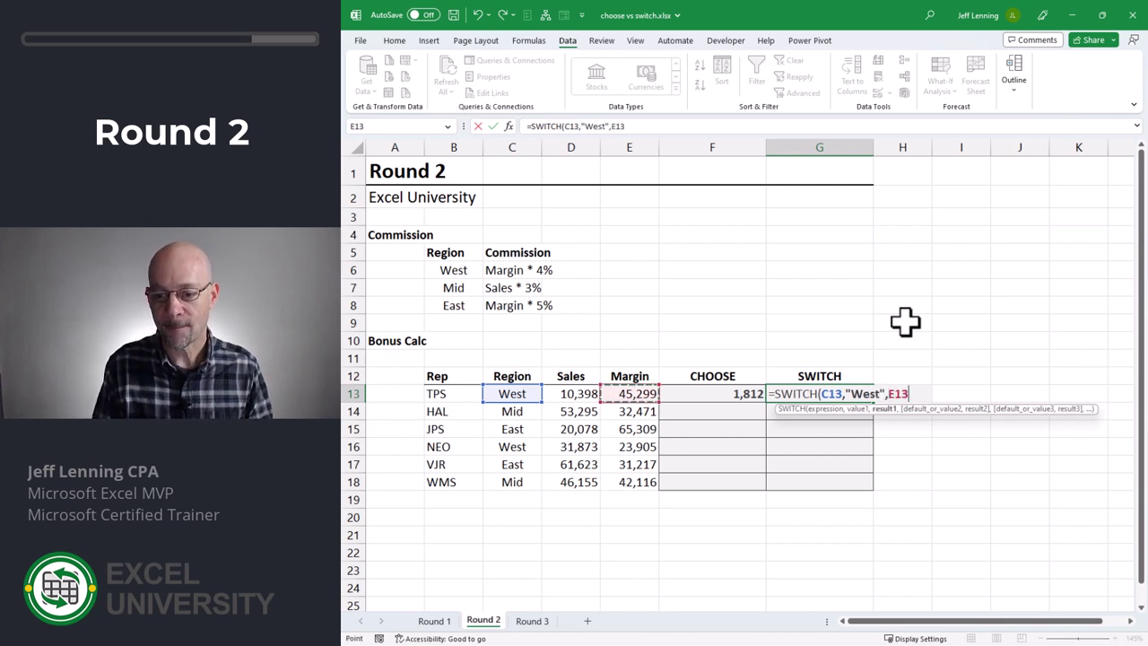
type("*.04,\"Mid\",")
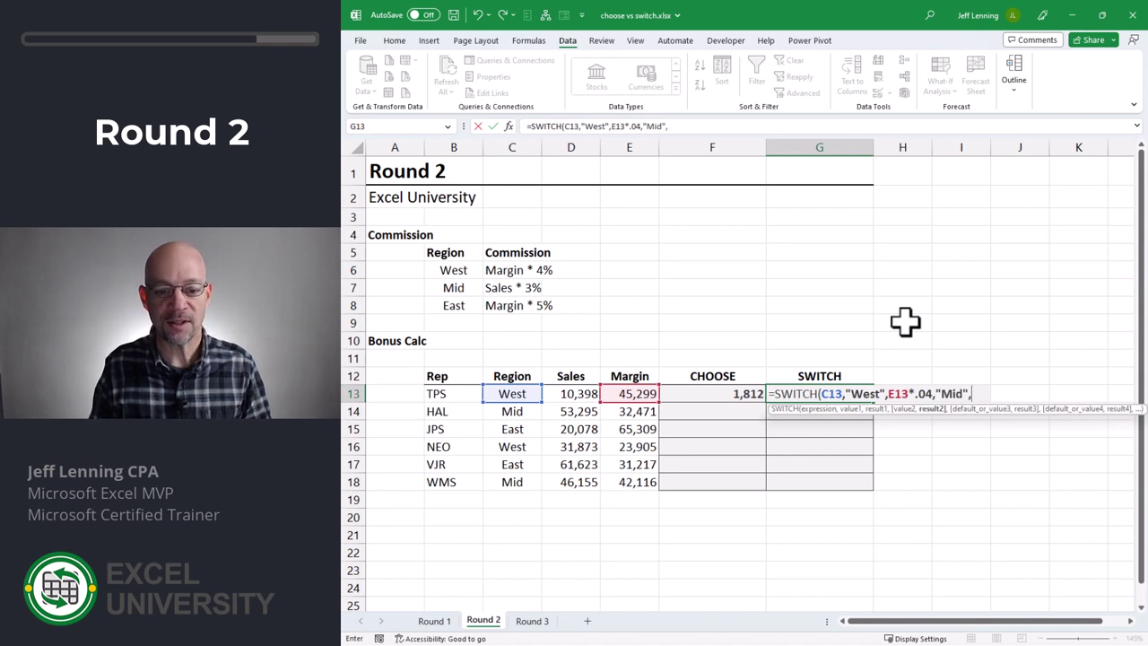
key("Left")
key("Left")
key("Left")
type("*.03")
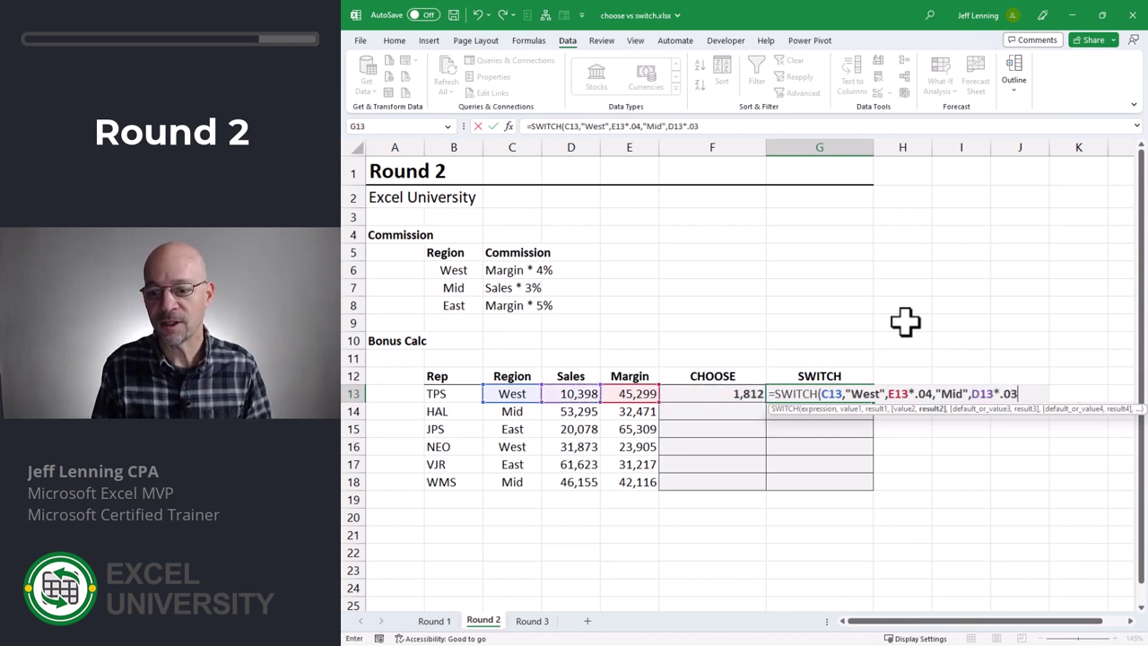
type(", \"East\",")
key("Left")
key("Left")
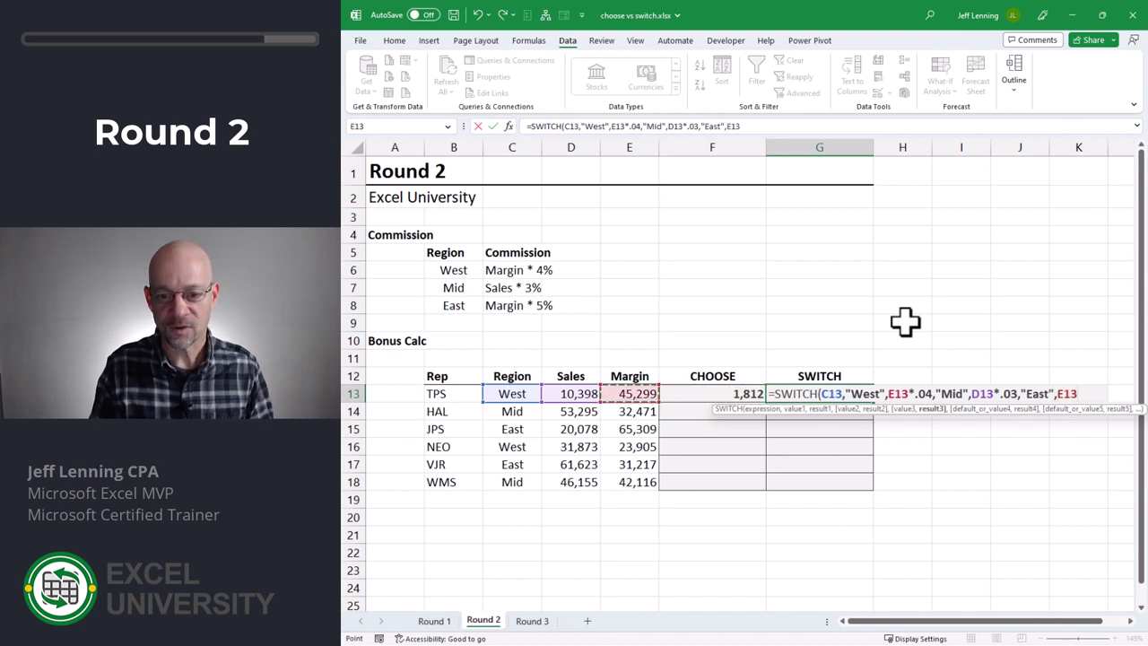
type("*.05")
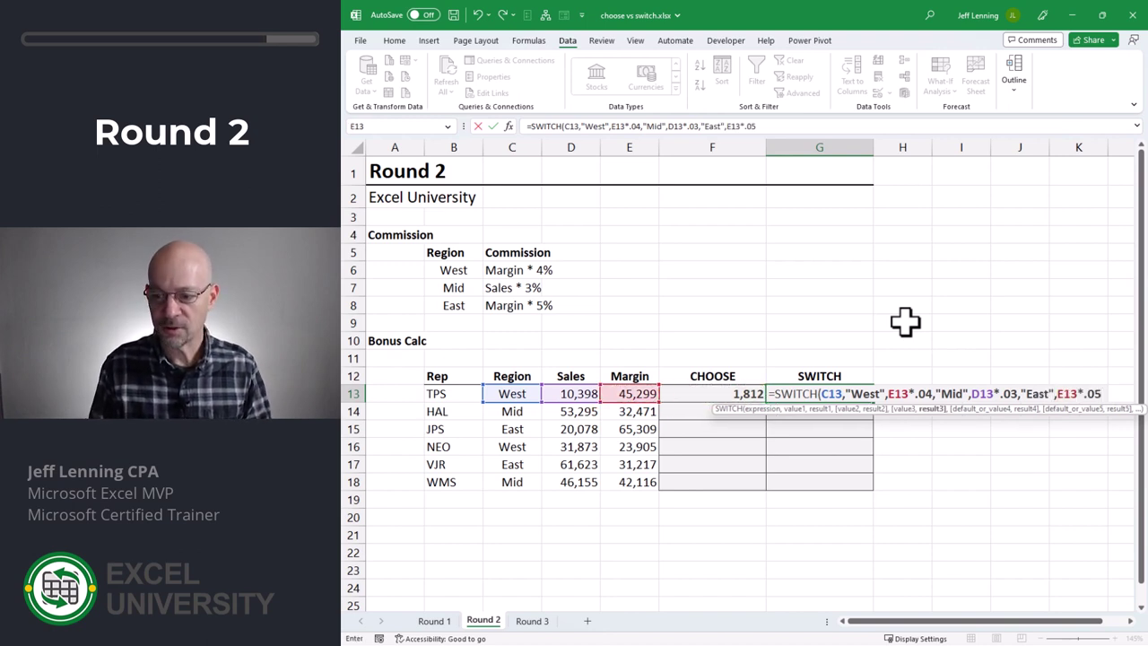
type(")")
key("Return")
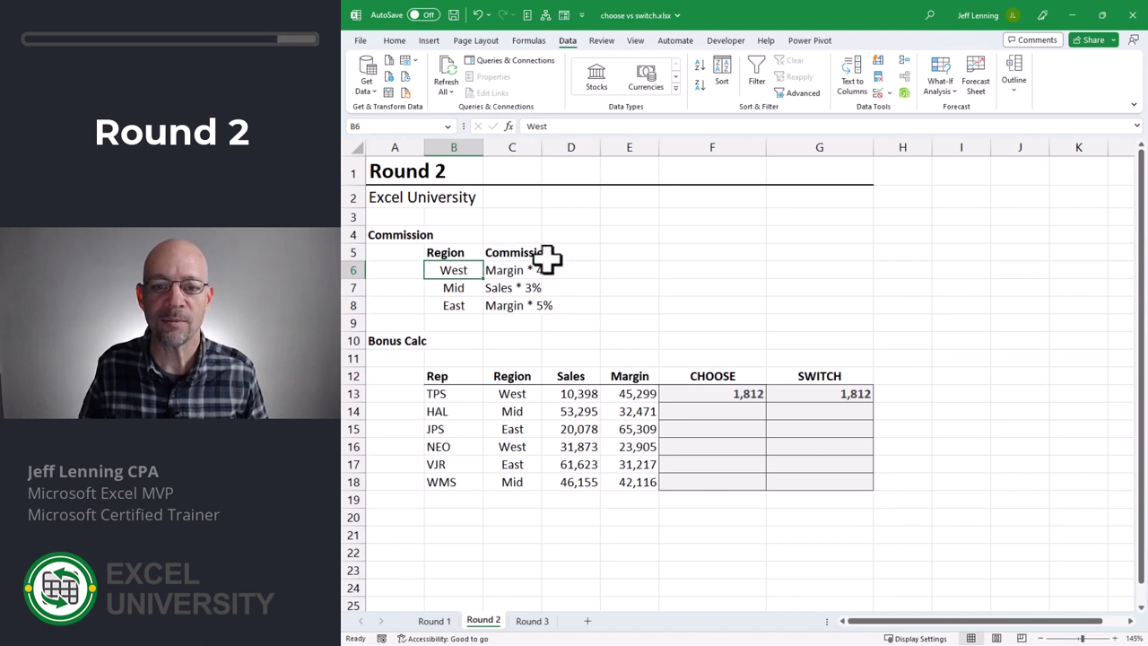
Sort the Region table A to Z and compare G13's SWITCH with F13's CHOOSE formula.
left_click(700, 68)
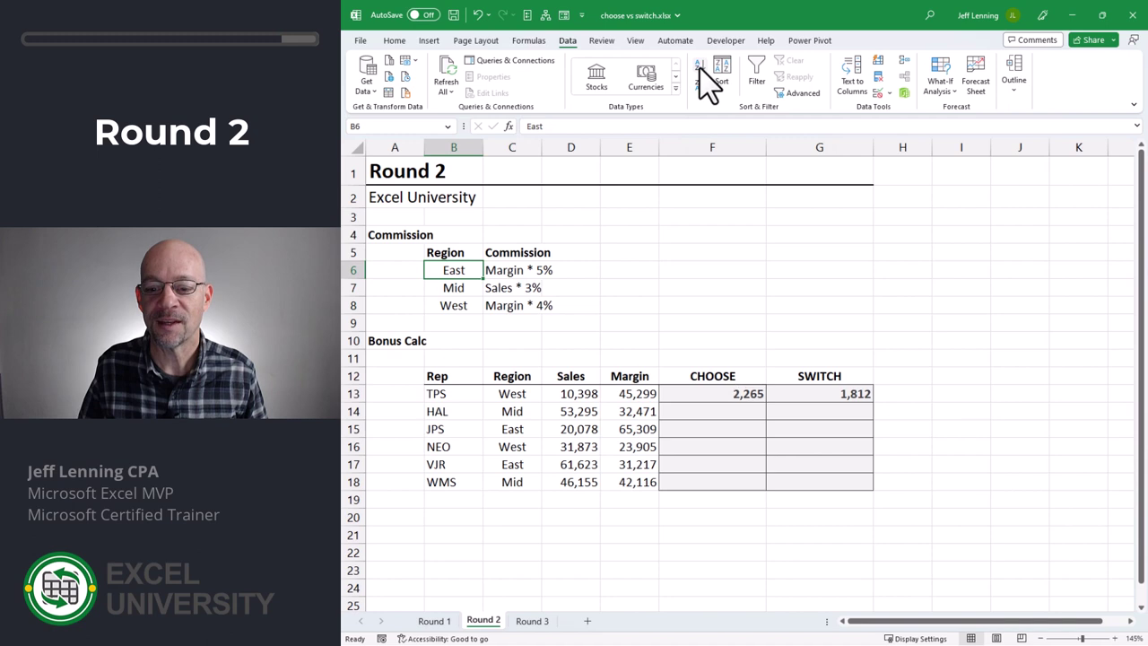
double_click(816, 395)
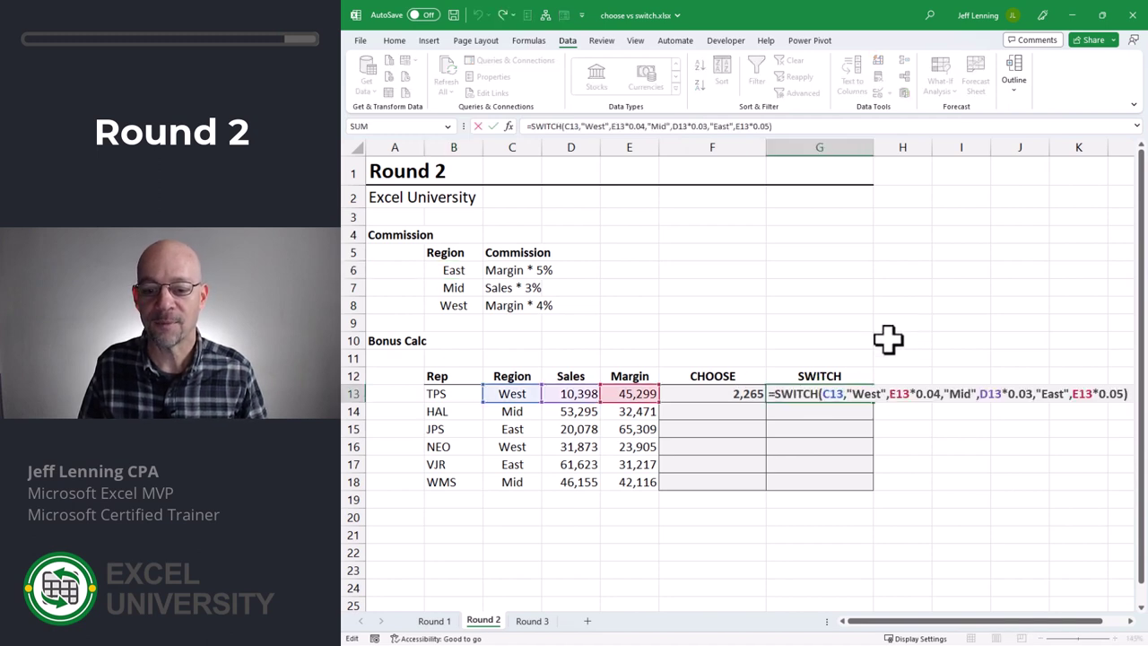
key("Escape")
key("Left")
key("F2")
key("Escape")
key("F2")
left_click_drag(864, 395, 1031, 394)
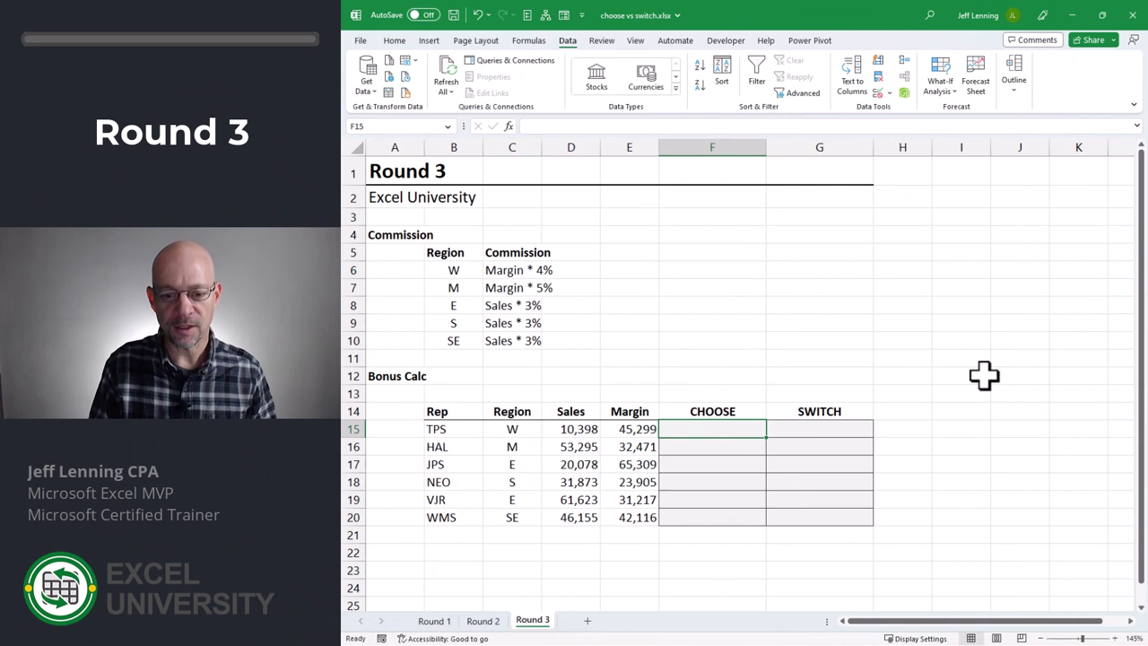
Enter =CHOOSE(C15,E15*.04,E15*.05,D15*.03) in F15 on Round 3.
type("=choo")
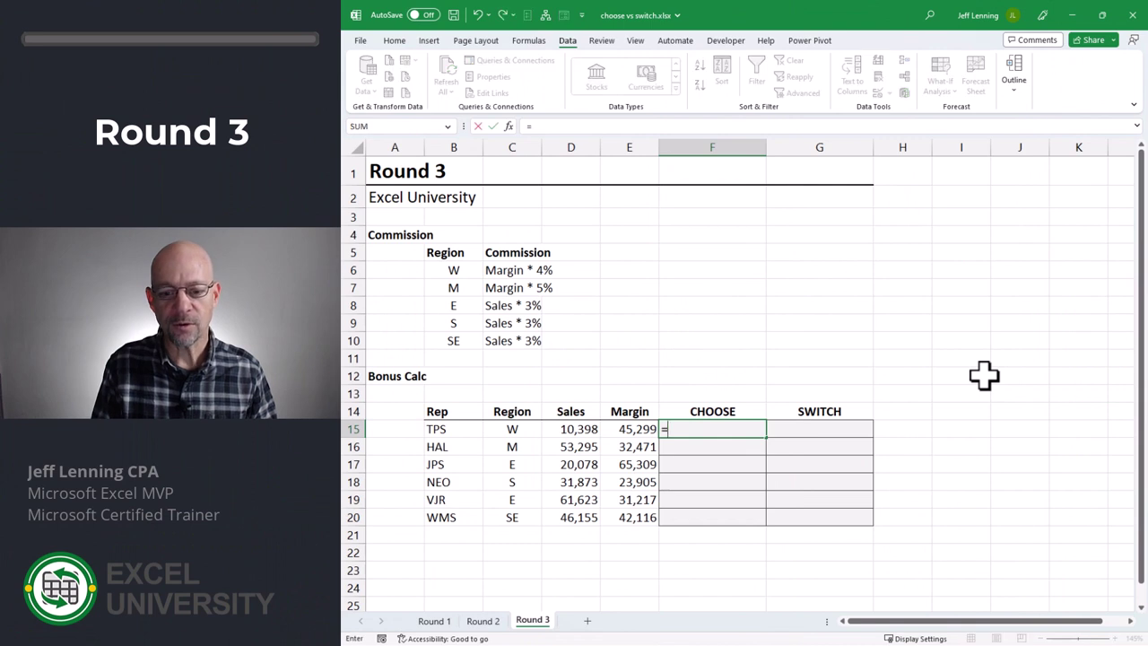
key("Tab")
key("Left")
key("Left")
key("Left")
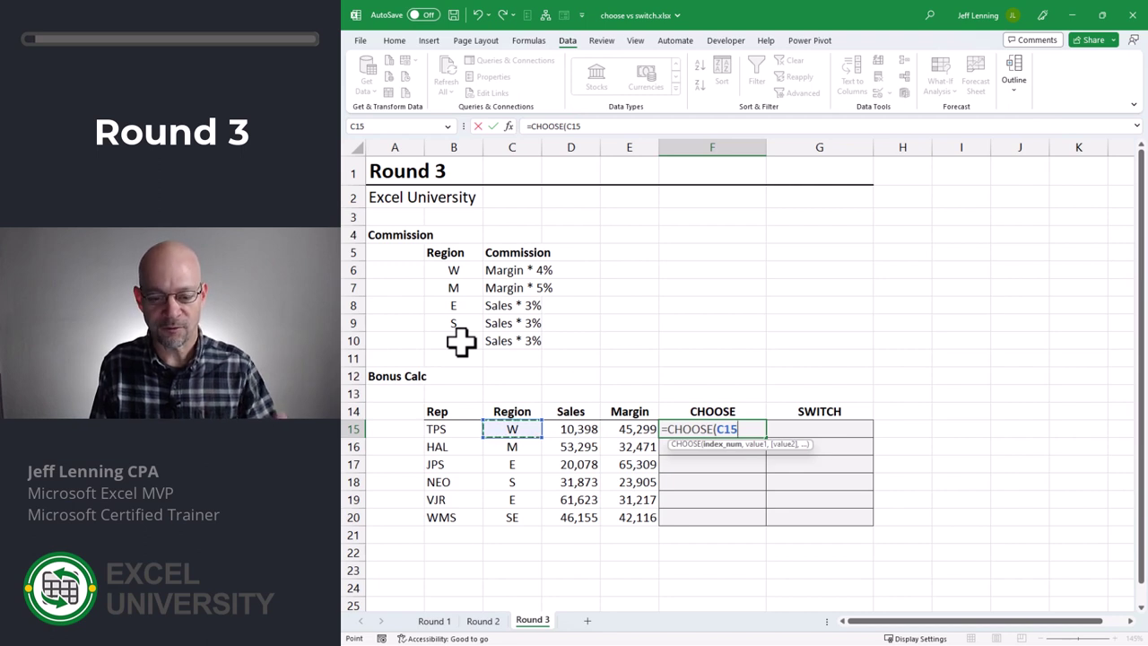
type(",")
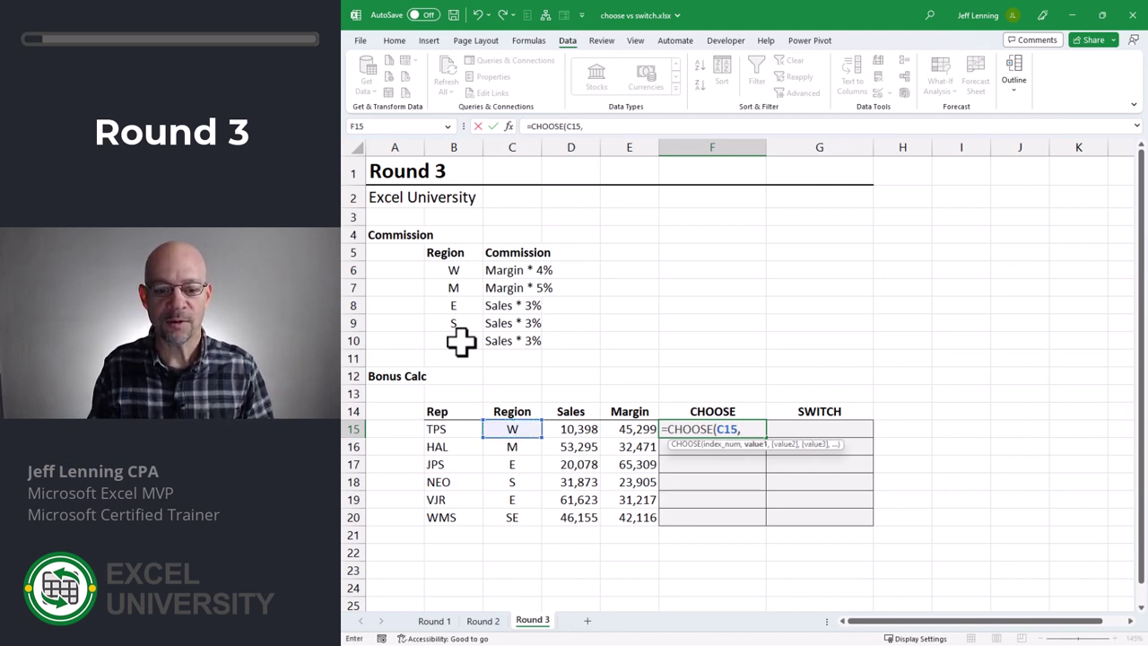
key("Left")
type("*")
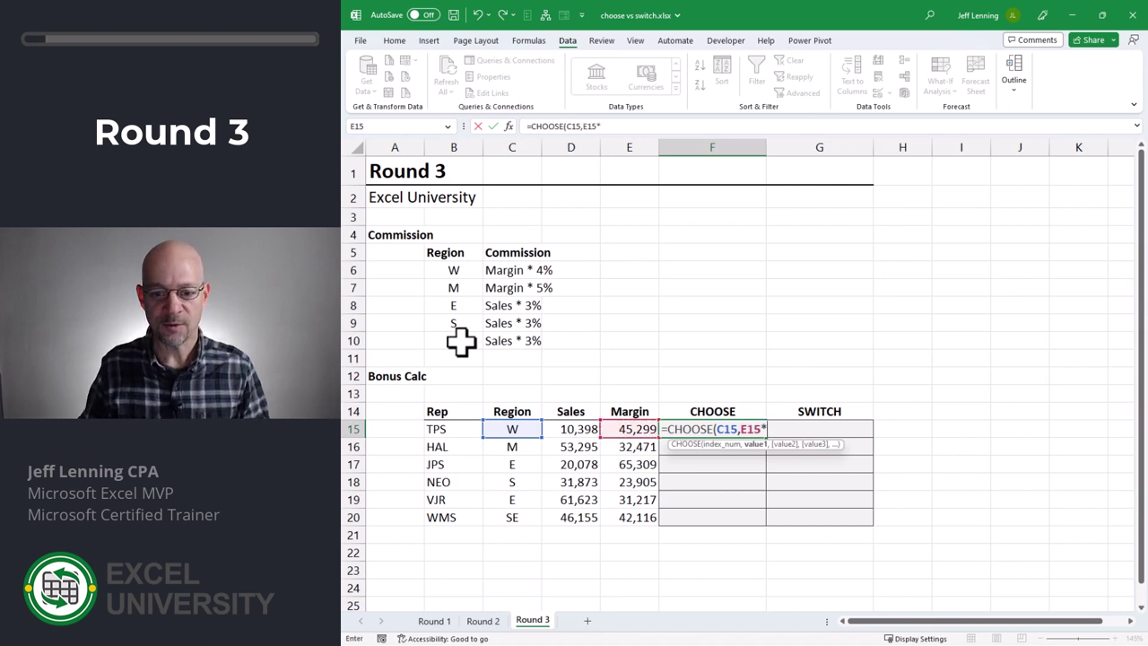
type(".04,")
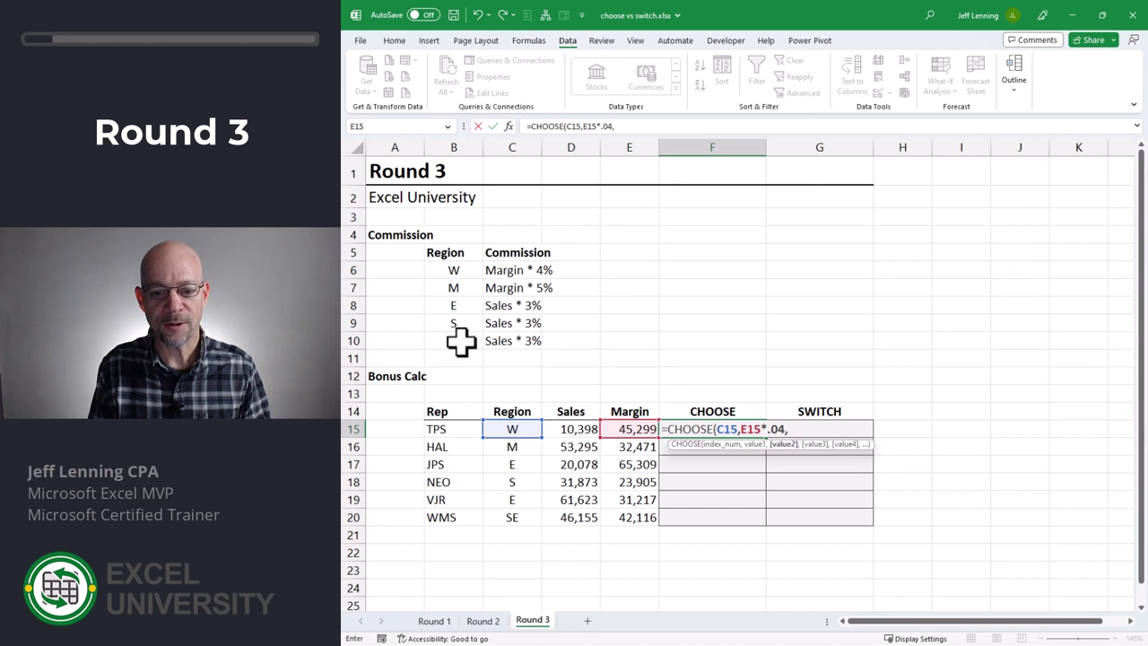
key("Left")
type("*")
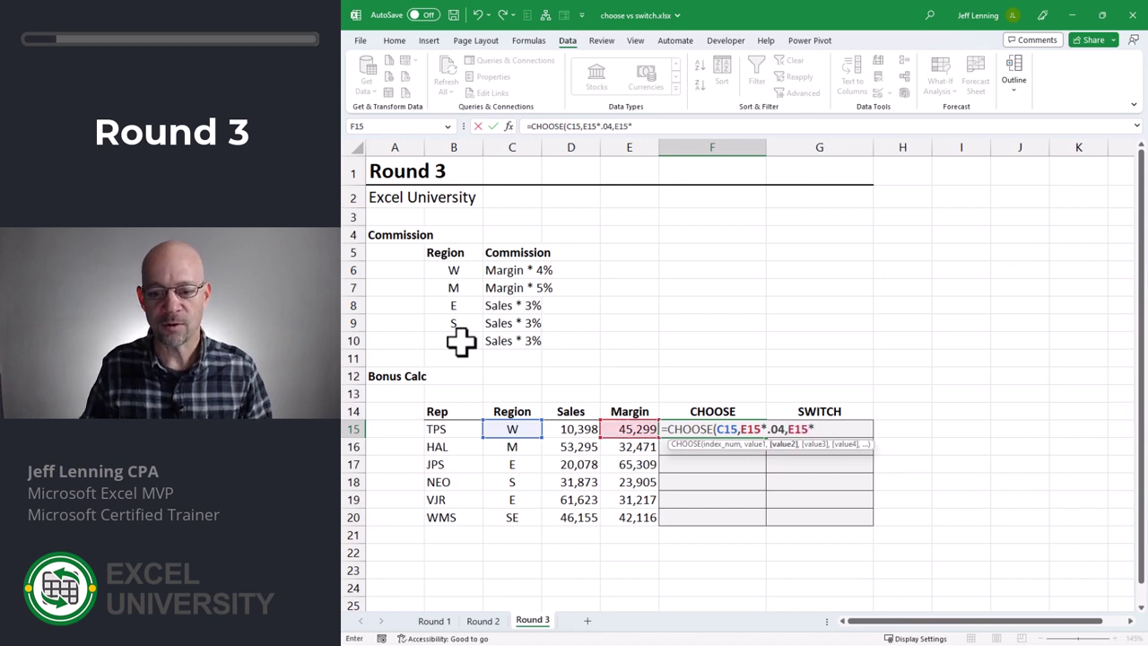
type(".05,")
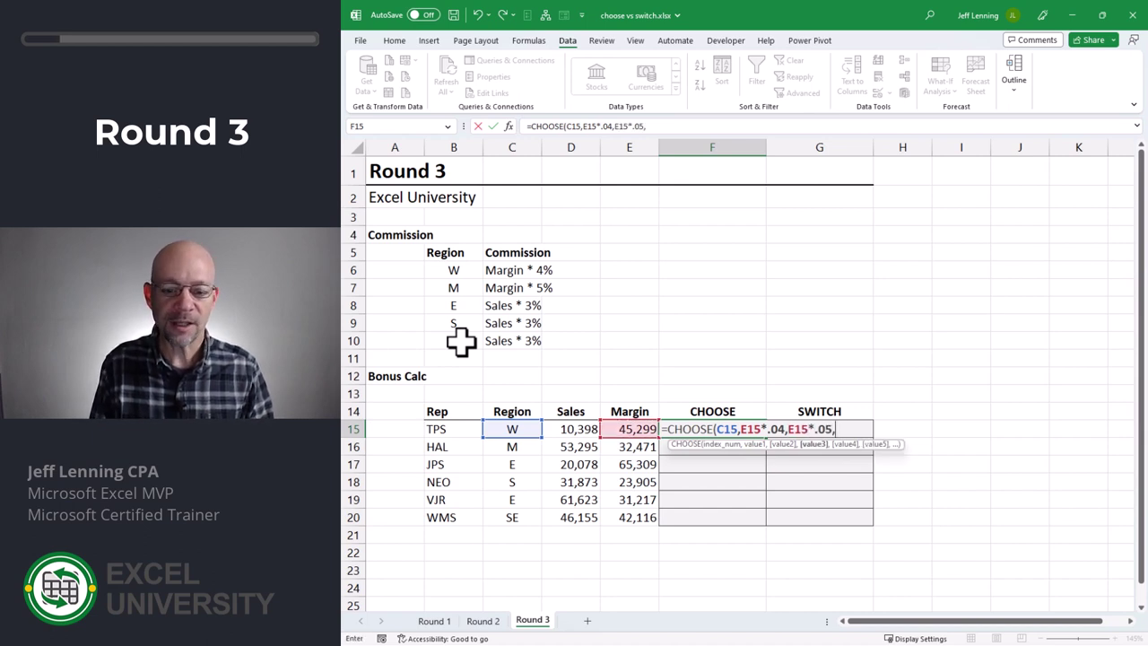
key("Left")
key("Left")
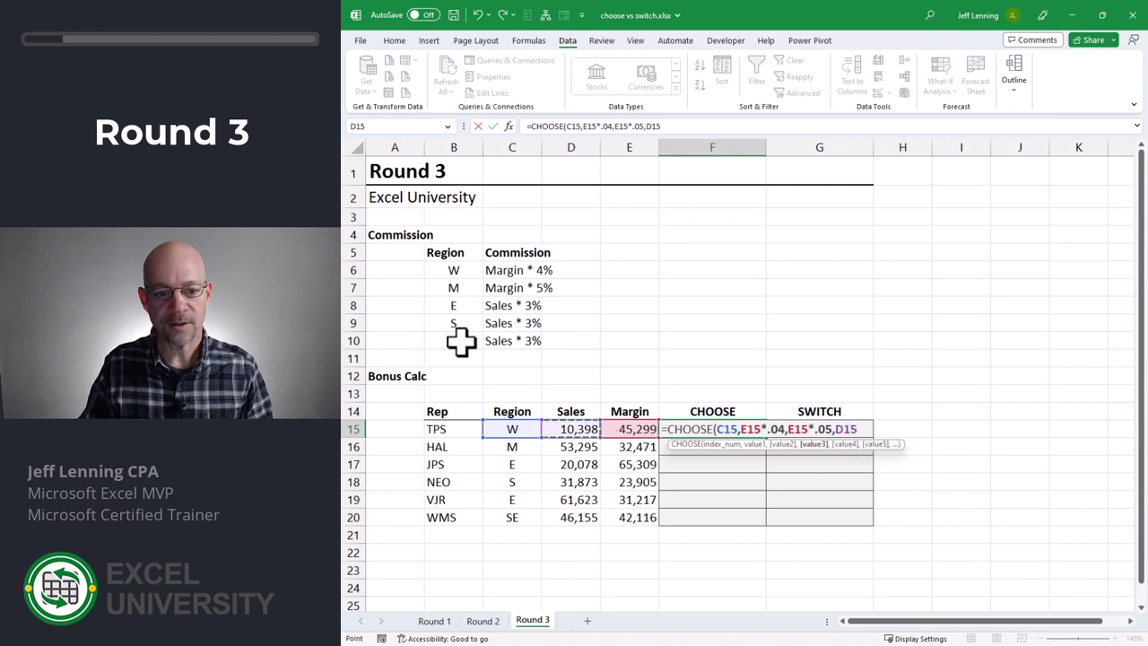
type("*.03,")
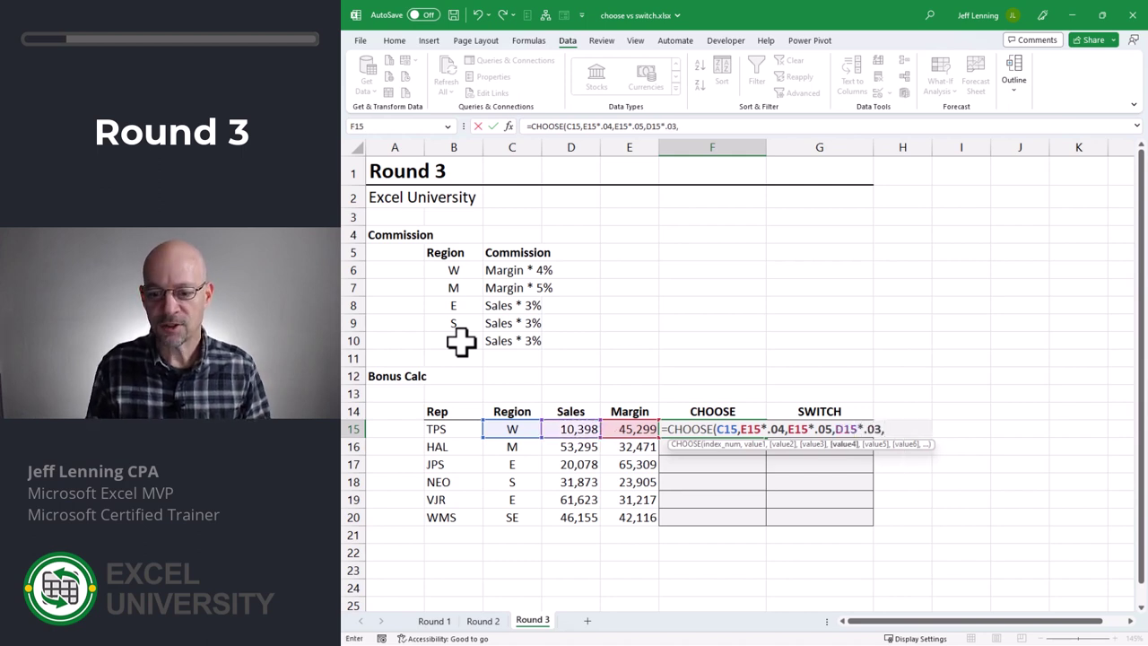
key("BackSpace")
type(")")
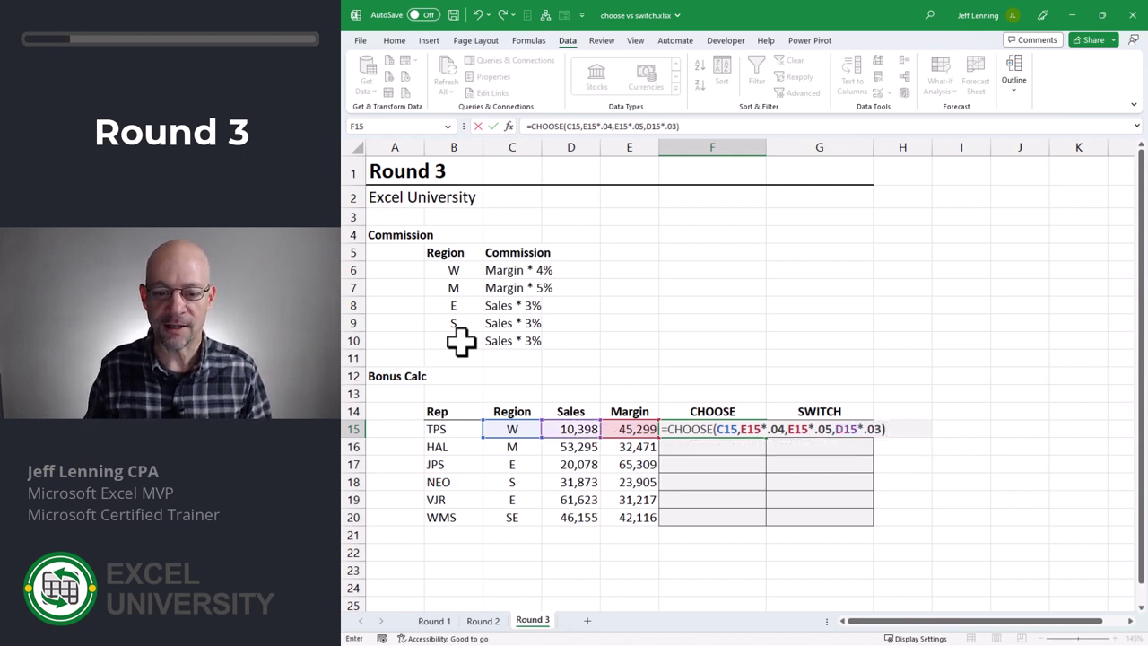
key("Return")
Recheck F15's formula still returning #VALUE!, then move to region cell C15.
key("Up")
key("F2")
key("Escape")
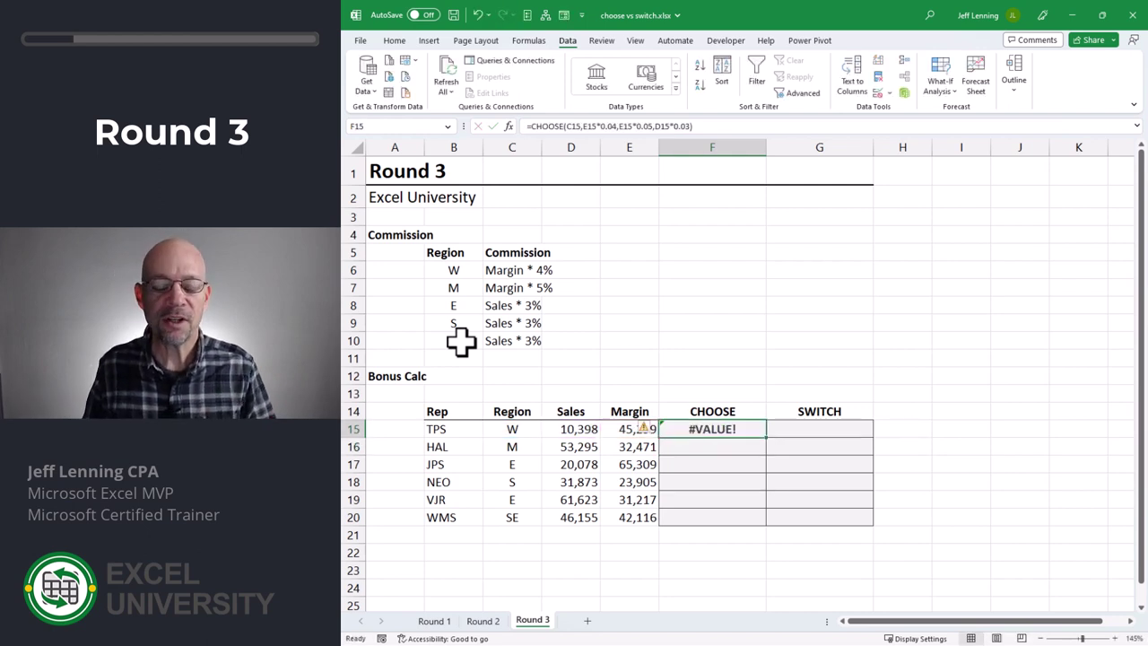
key("Left")
key("Left")
key("Left")
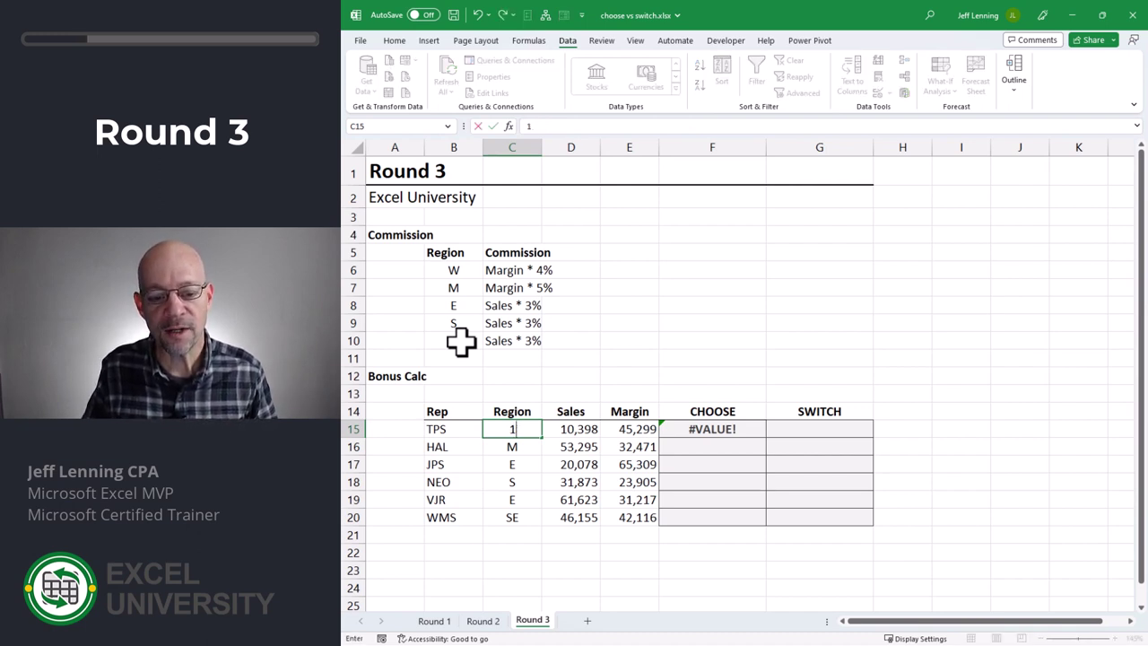
Try region numbers 1, 2, 3 and 4 in C15.
type("1")
key("Return")
key("Up")
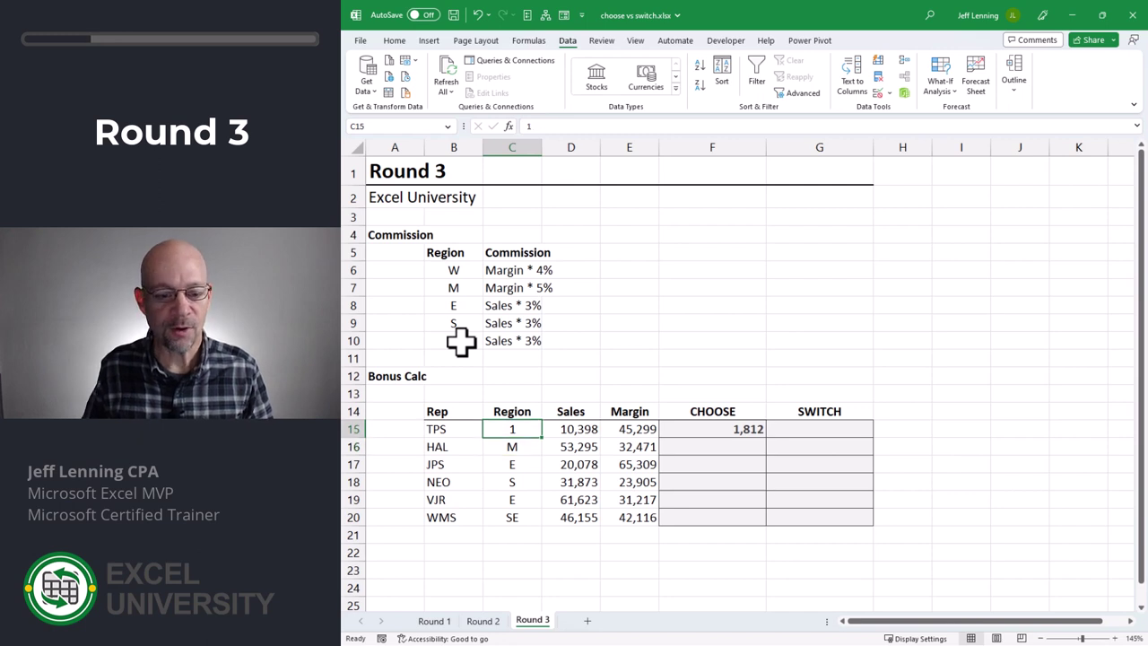
type("2")
key("Return")
key("Up")
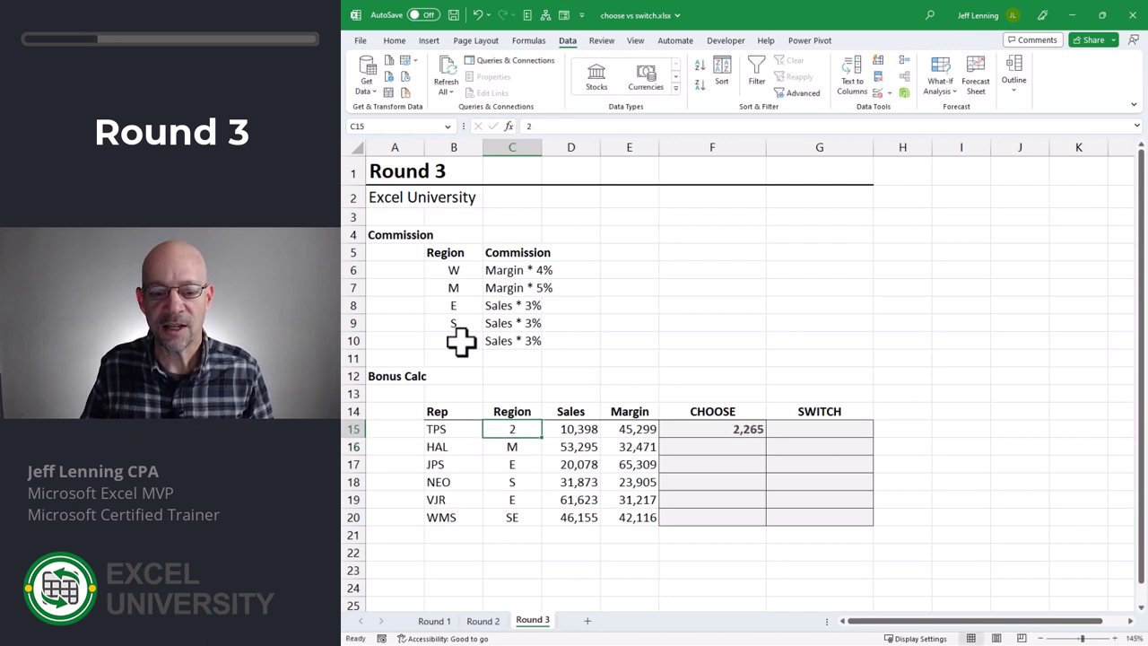
type("3")
key("Return")
key("Up")
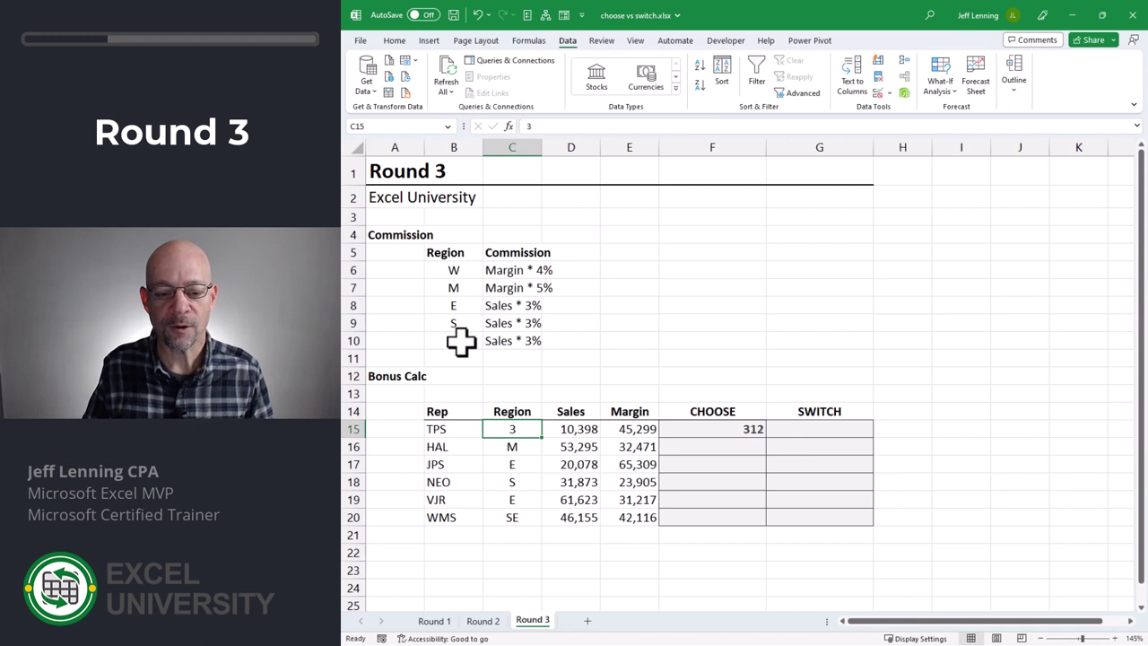
type("4")
key("Return")
Inspect F15's three CHOOSE value arguments to see why index 4 returns #VALUE!
key("Up")
key("Right")
key("Right")
key("Right")
key("F2")
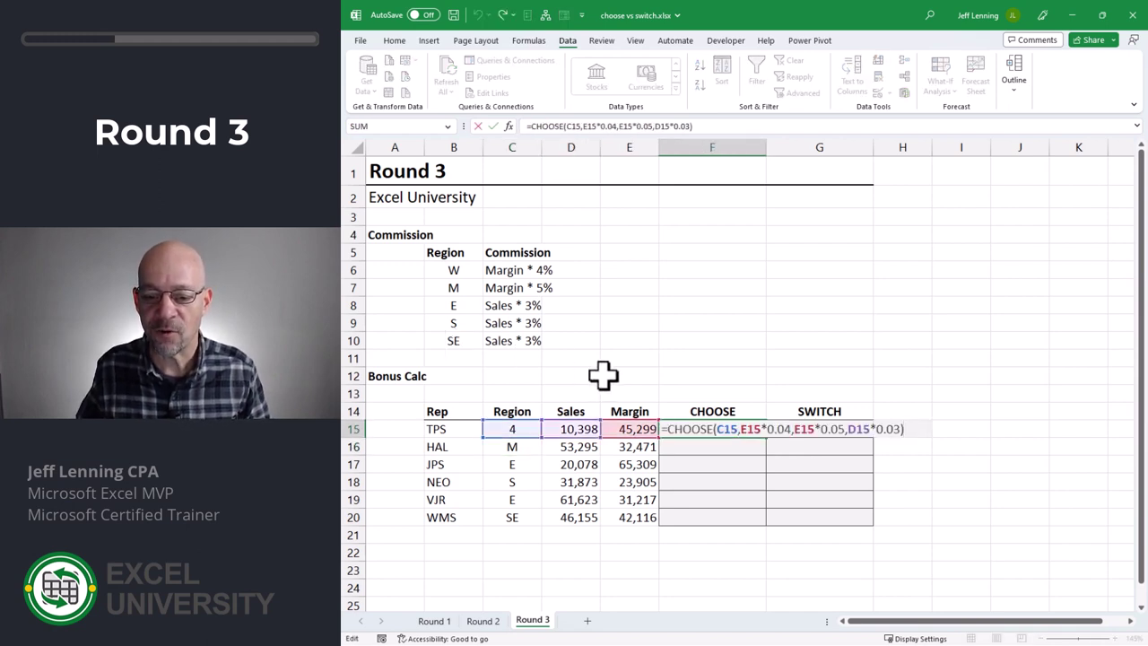
left_click(745, 429)
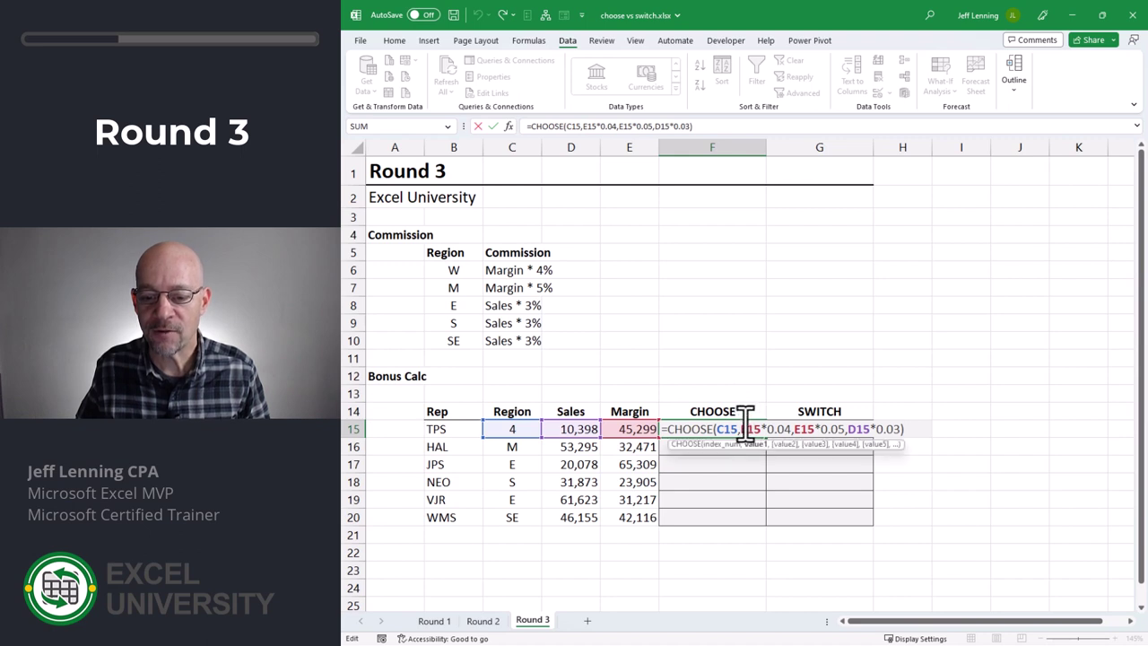
left_click(794, 429)
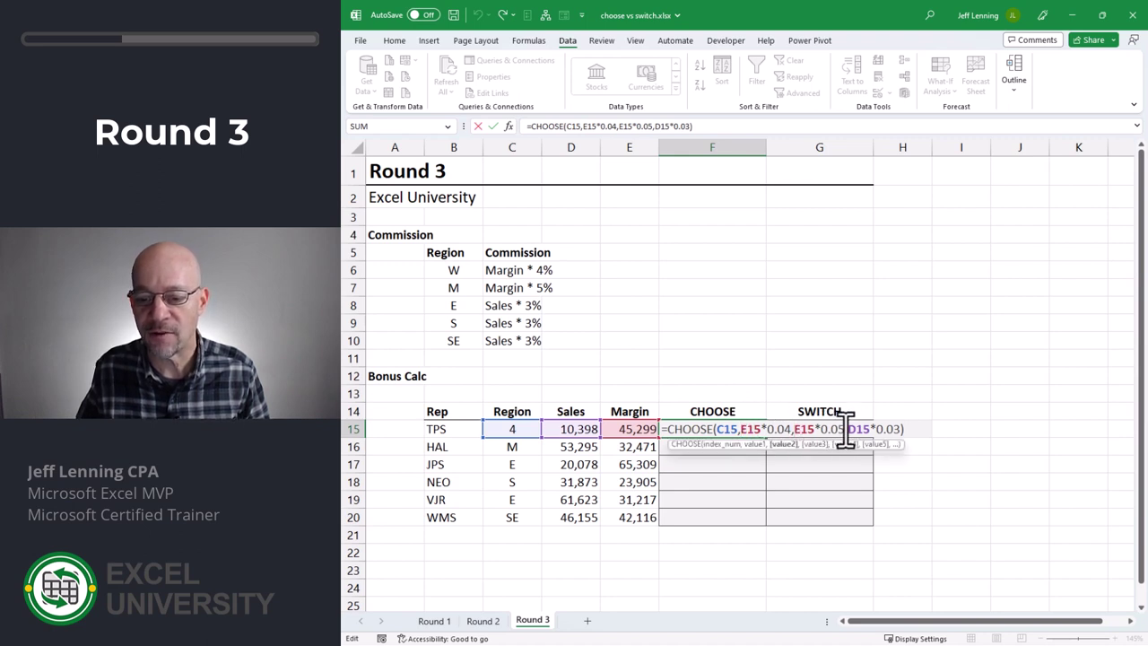
left_click(849, 429)
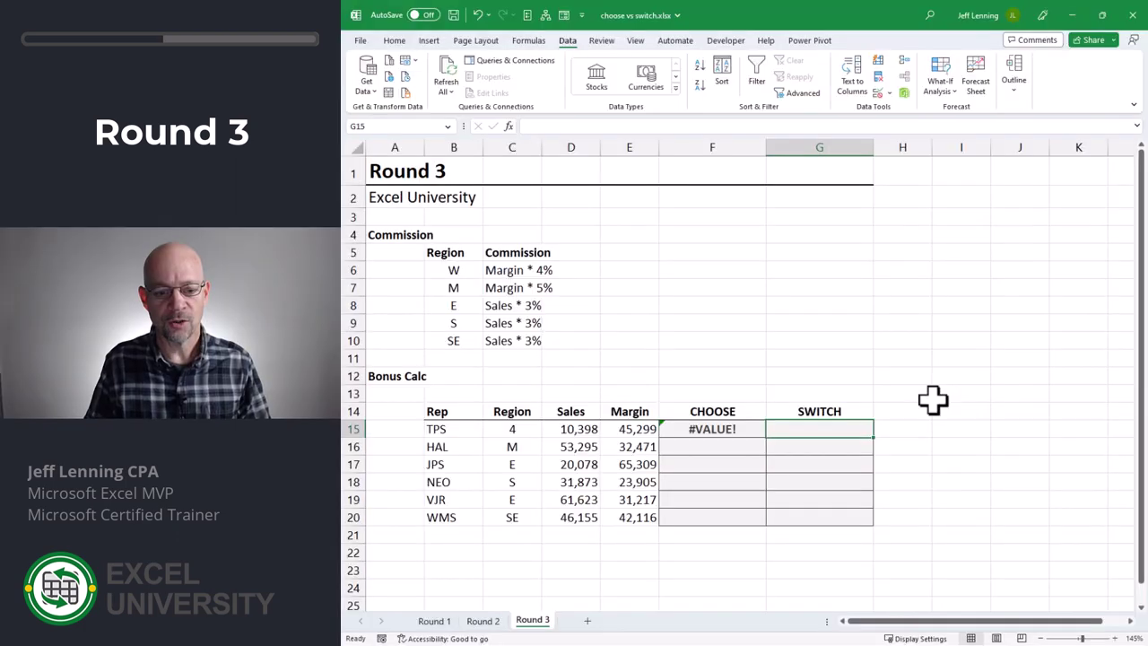
Cancel the edit so C15 reverts to region W, then move to G15.
key("Left")
key("Left")
key("Left")
key("Left")
key("Escape")
key("Right")
key("Right")
key("Right")
key("Right")
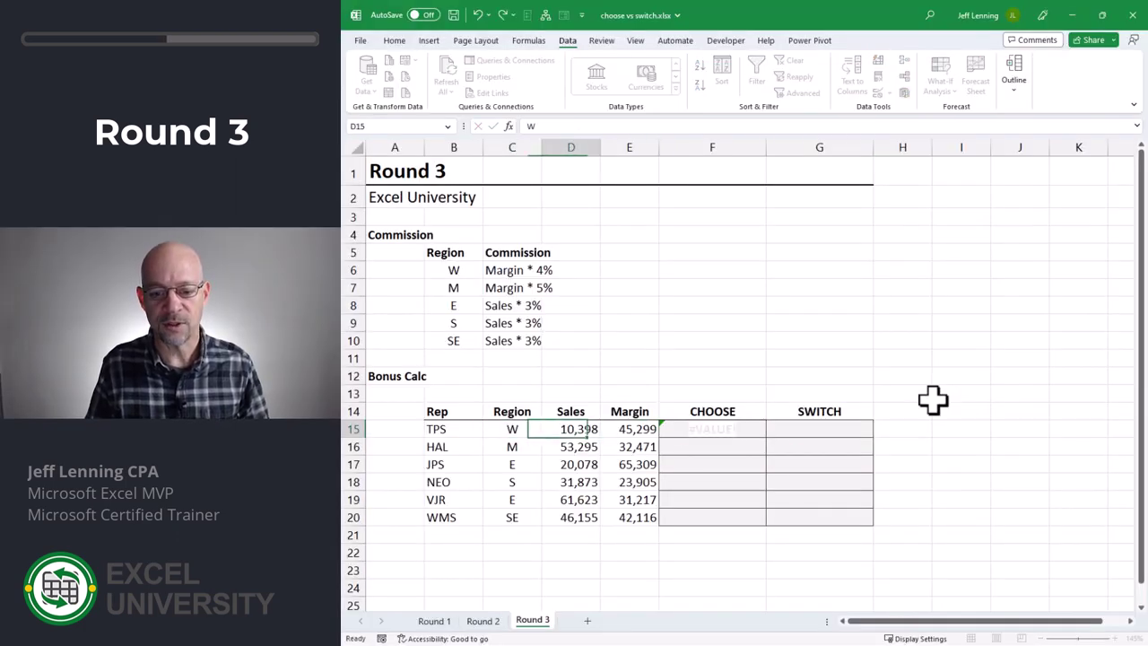
Begin G15's SWITCH on C15 with the W case returning E15*0.04.
type("=swi")
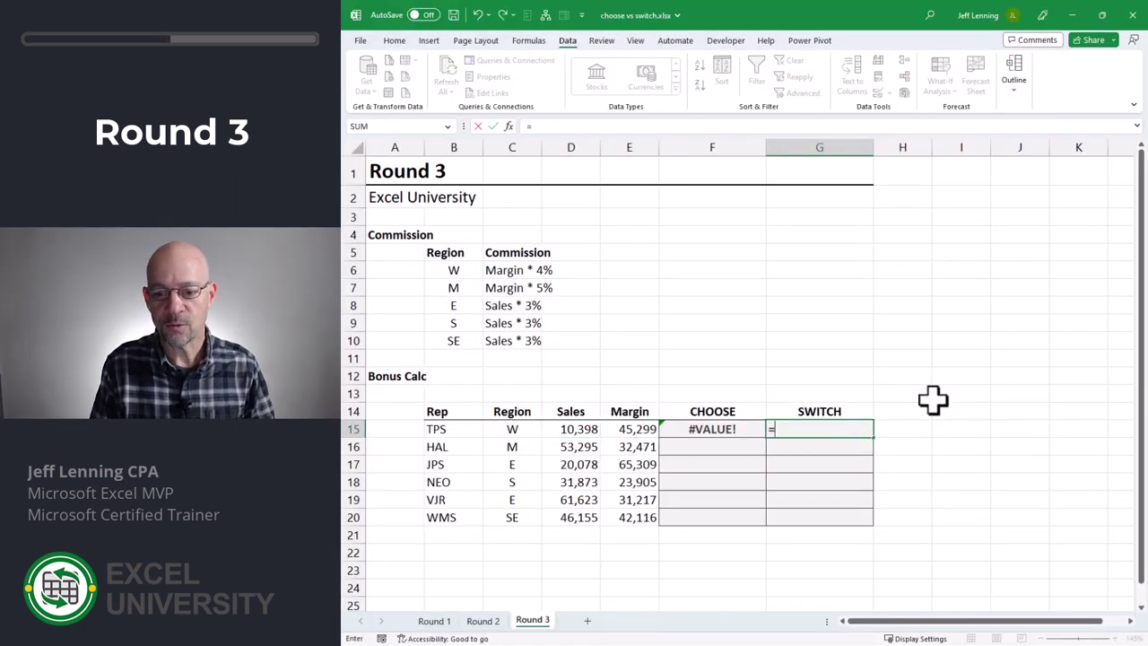
key("Tab")
key("Left")
key("Left")
key("Left")
key("Left")
type(",\"W\",")
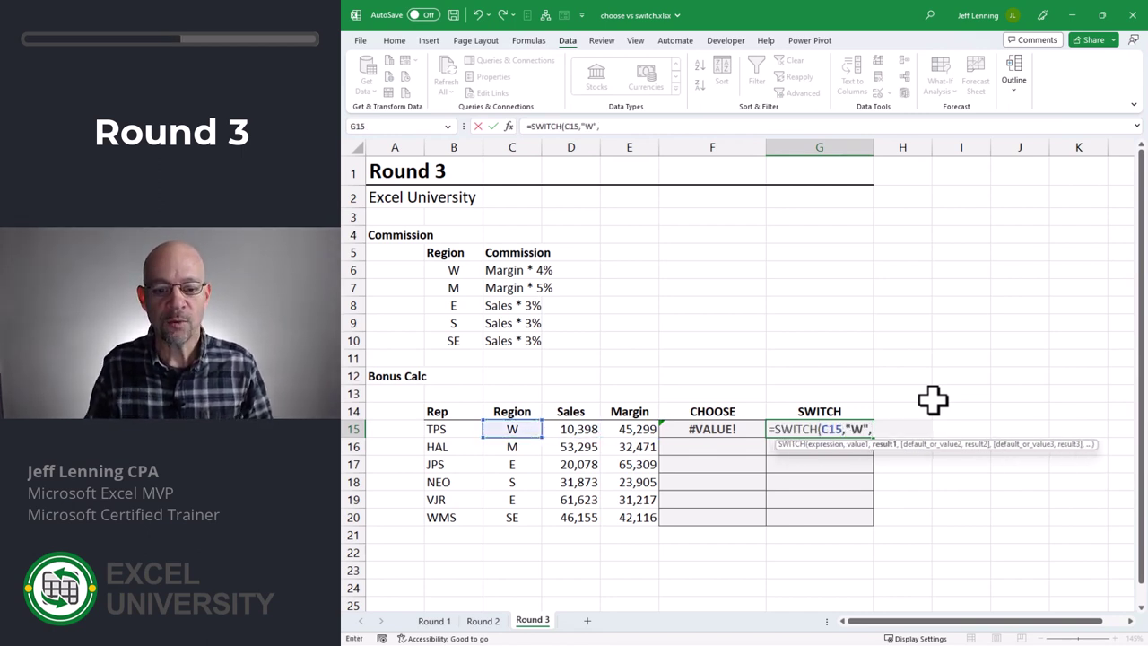
key("Left")
key("Left")
type("*.04,\"")
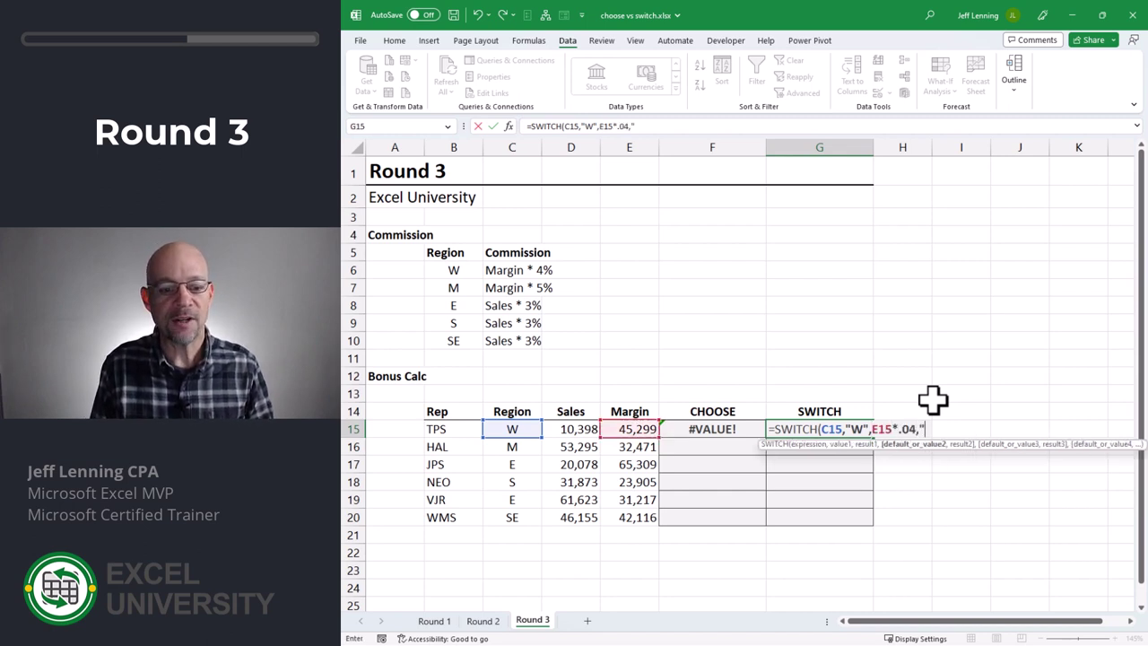
type("M\",")
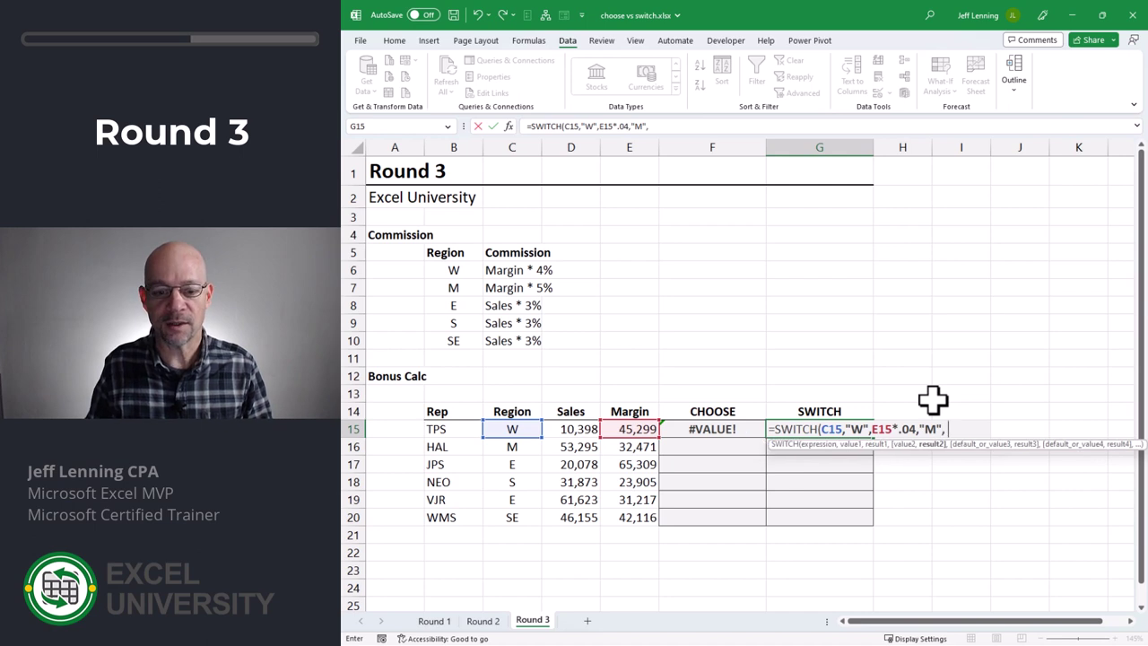
Finish the SWITCH with M as E15*0.05 and E as D15*0.03, returning 1,812.
key("Left")
key("Left")
type("*.05,\"E\",")
key("Left")
key("Left")
key("Left")
type("*.03")
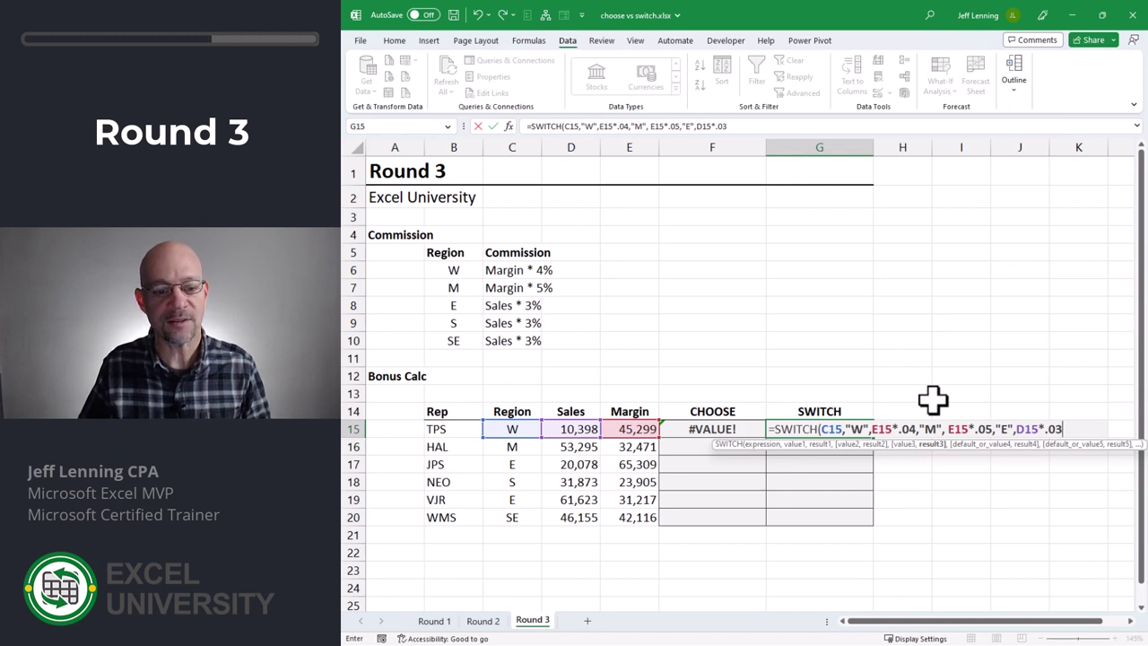
key("Return")
key("Up")
key("Left")
key("Left")
key("Left")
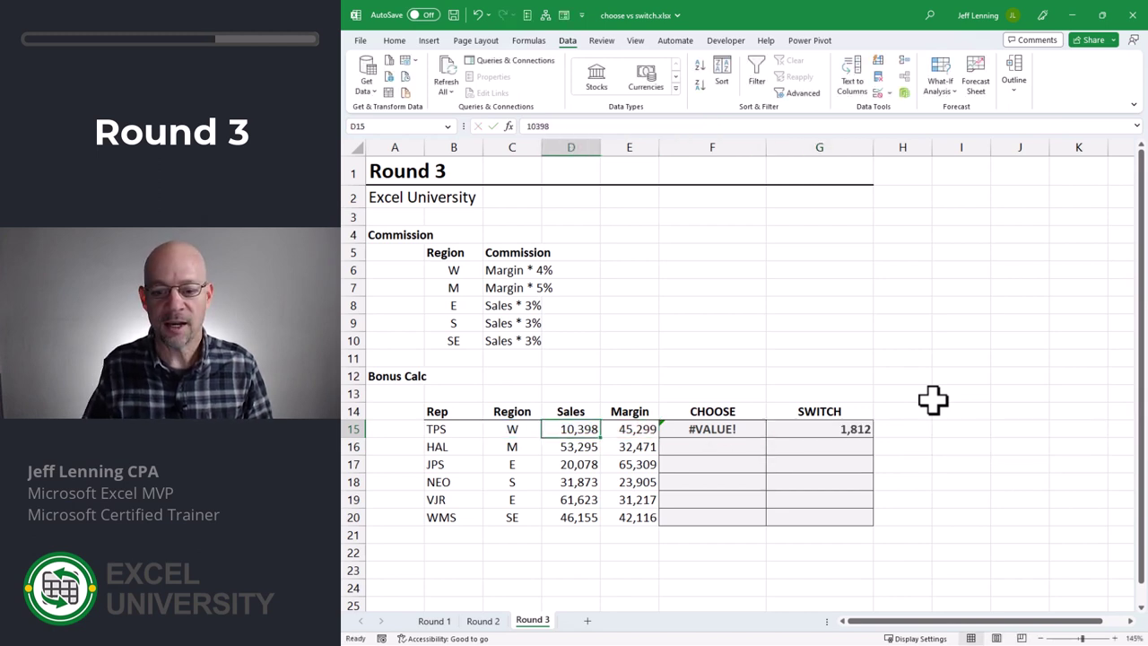
Fill G15's SWITCH formula down through G20 and check G15's formula.
left_click(847, 430)
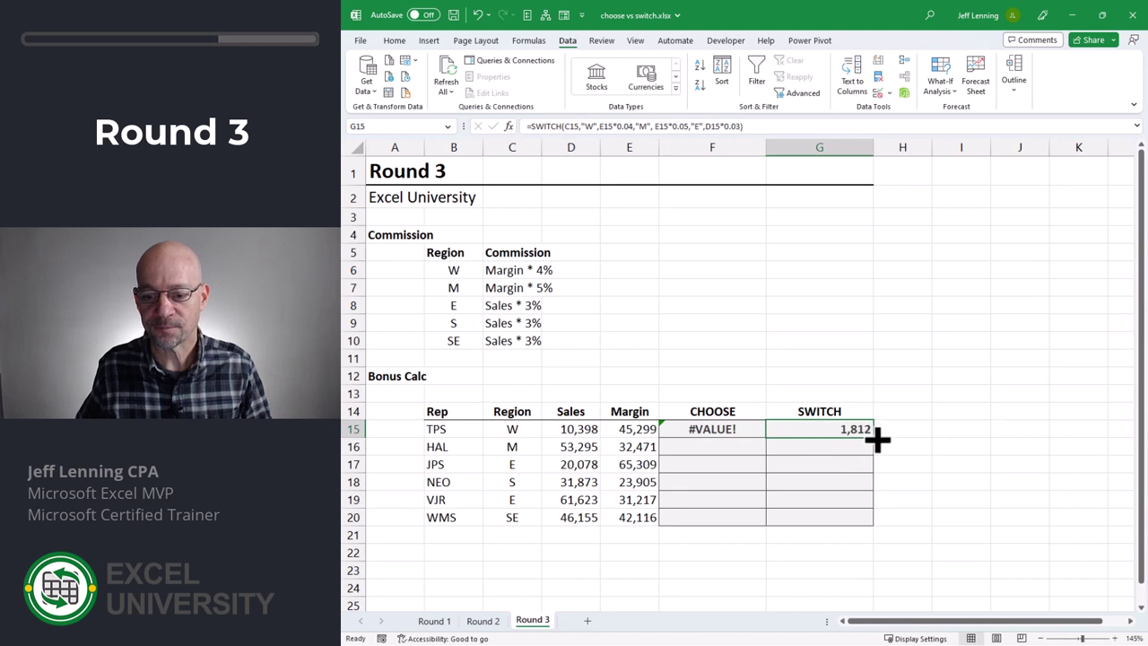
left_click_drag(876, 437, 879, 526)
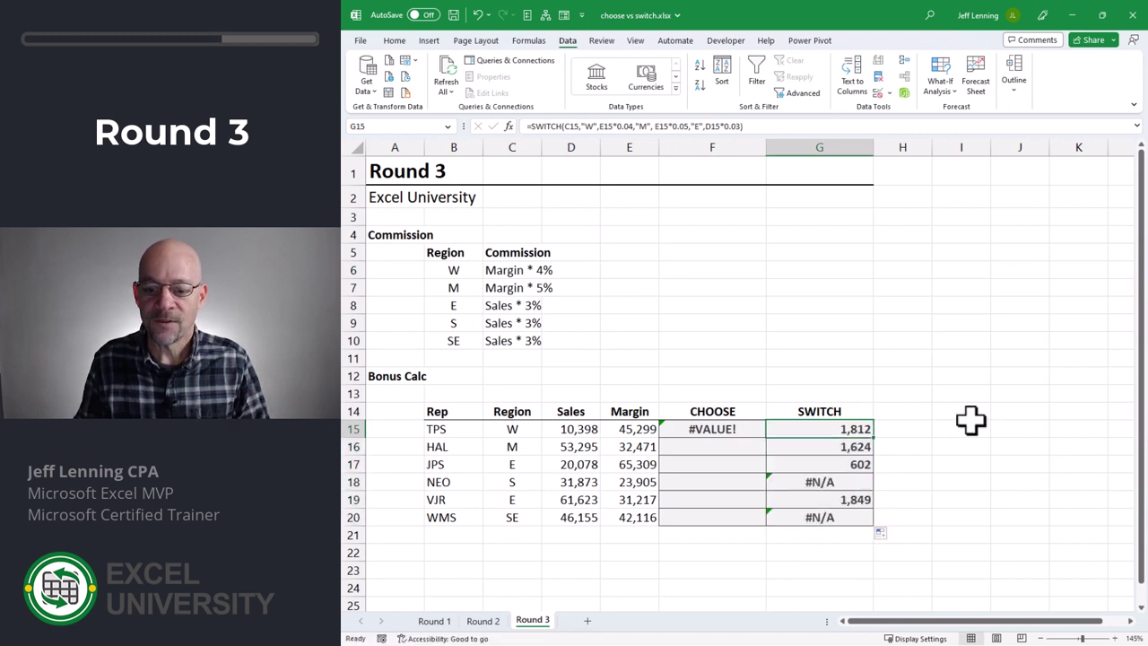
key("F2")
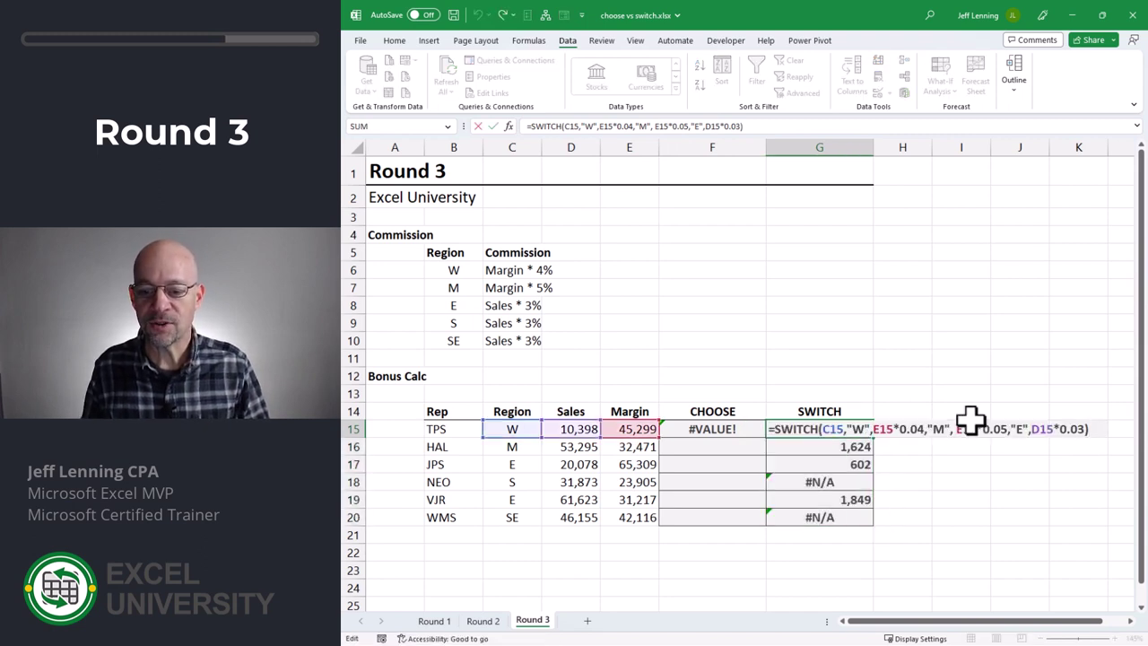
key("Return")
Inspect the copied formulas in G16 through G18, exposing #N/A for regions S and SE.
key("F2")
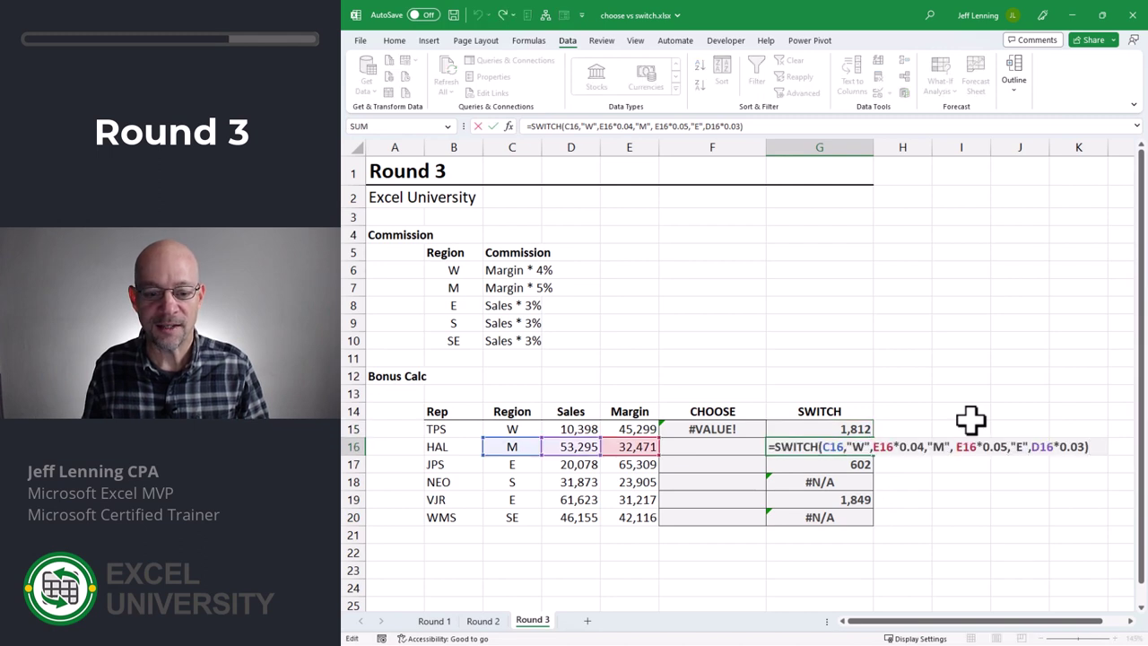
key("Return")
key("F2")
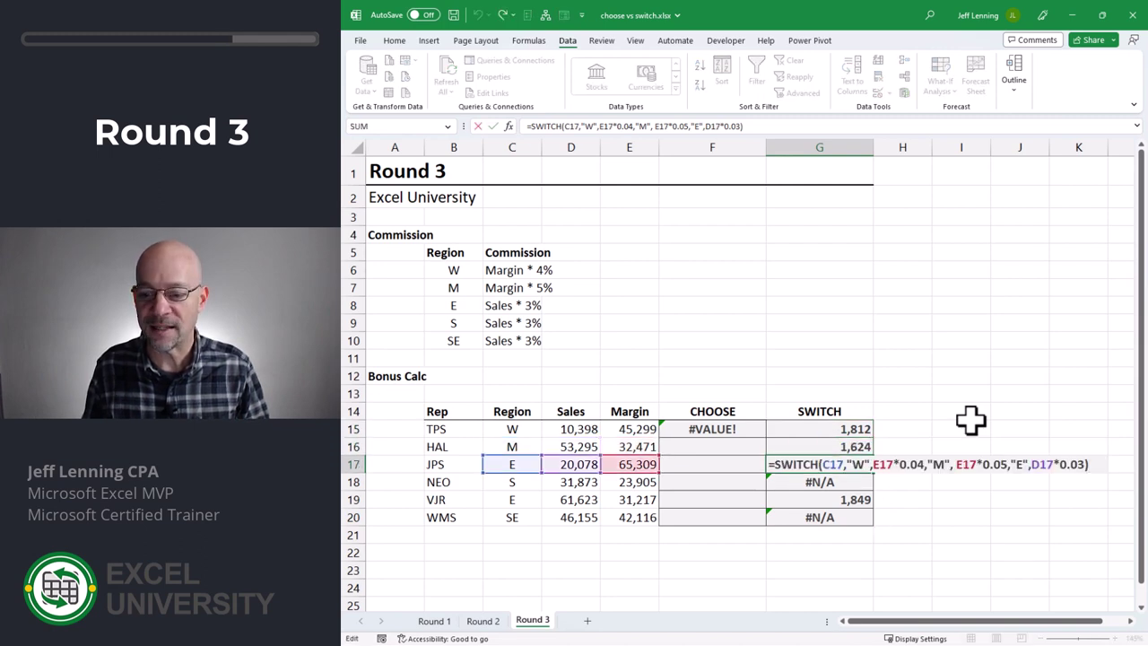
key("Return")
key("F2")
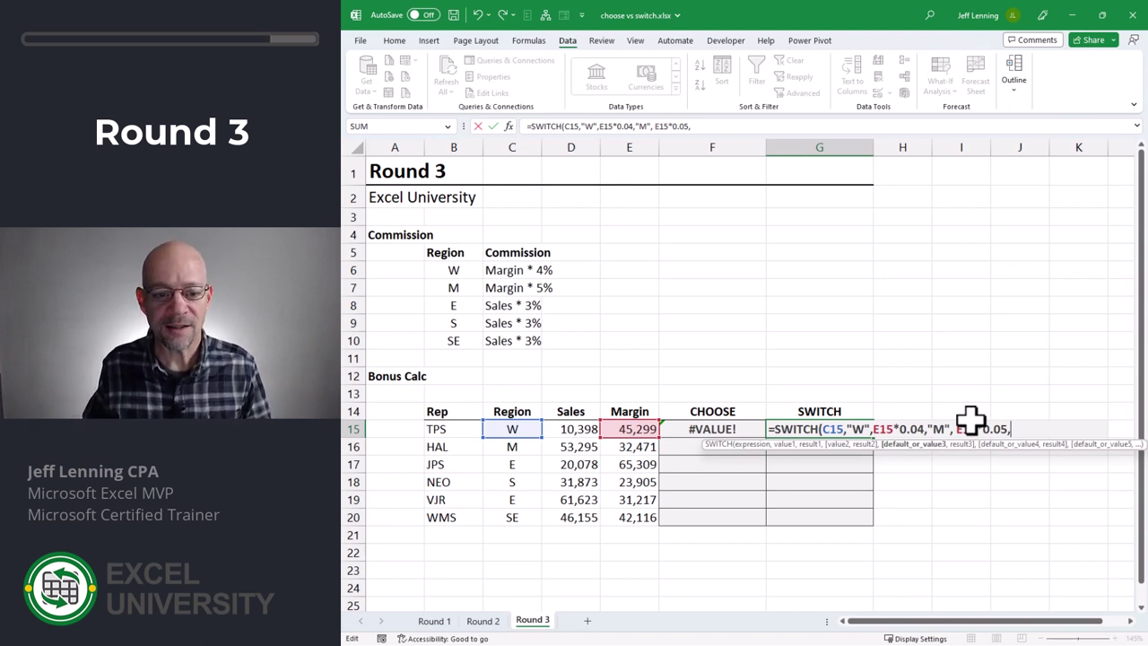
Make D15*0.03 the SWITCH default in G15 and fill it to G20.
key("F2")
key("Left")
key("Left")
key("Left")
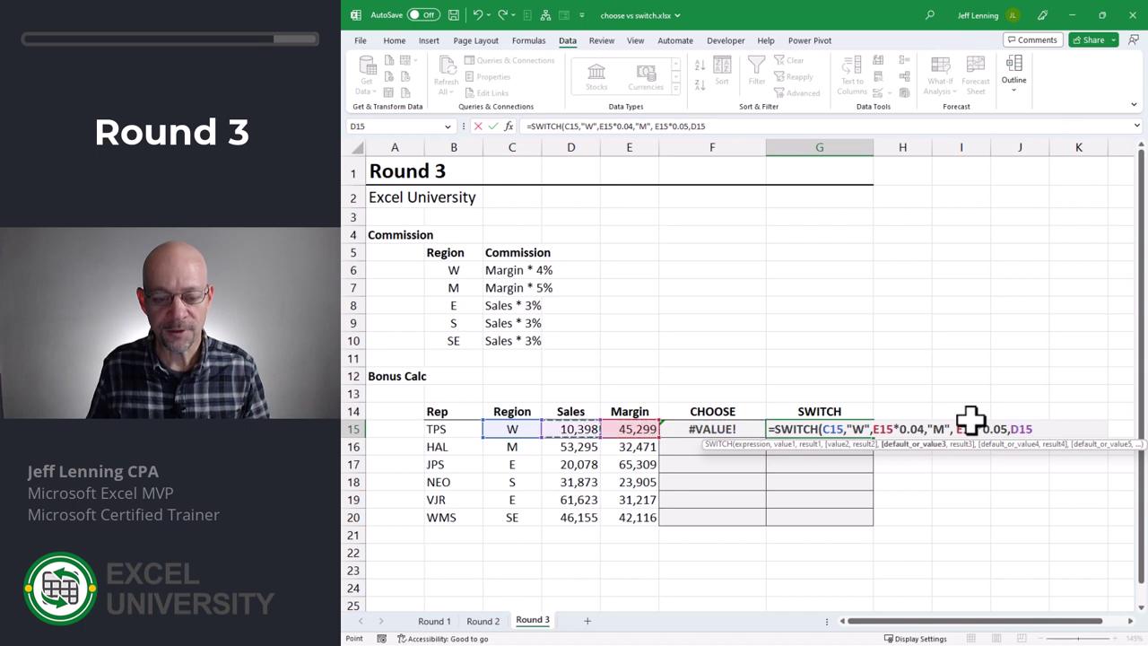
type("*.03")
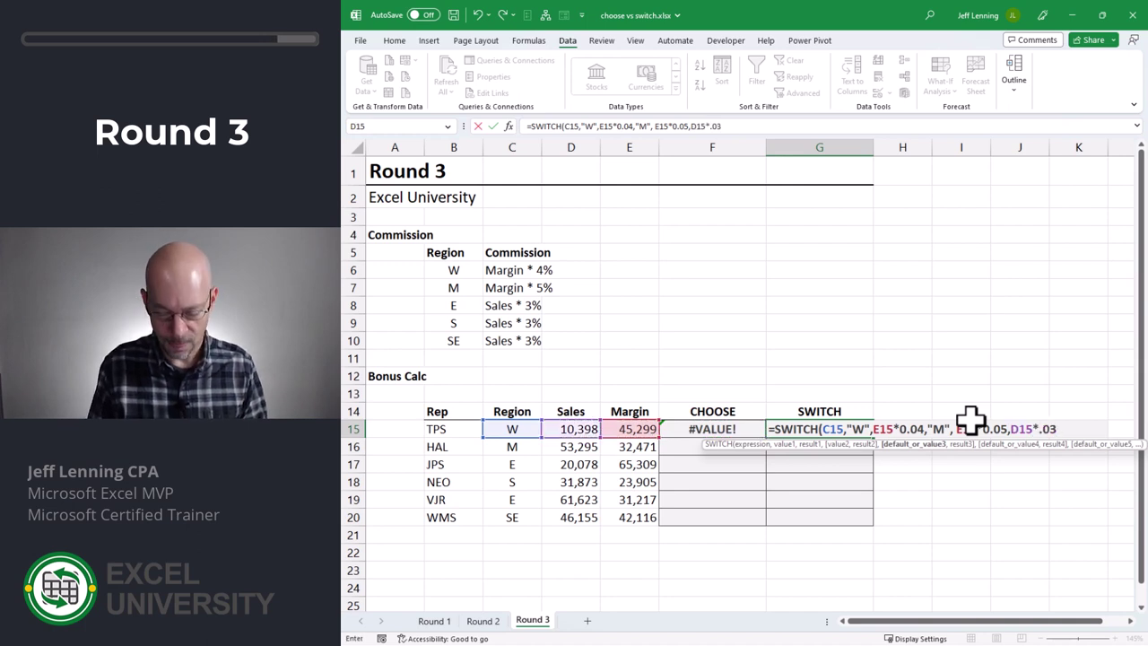
type(")")
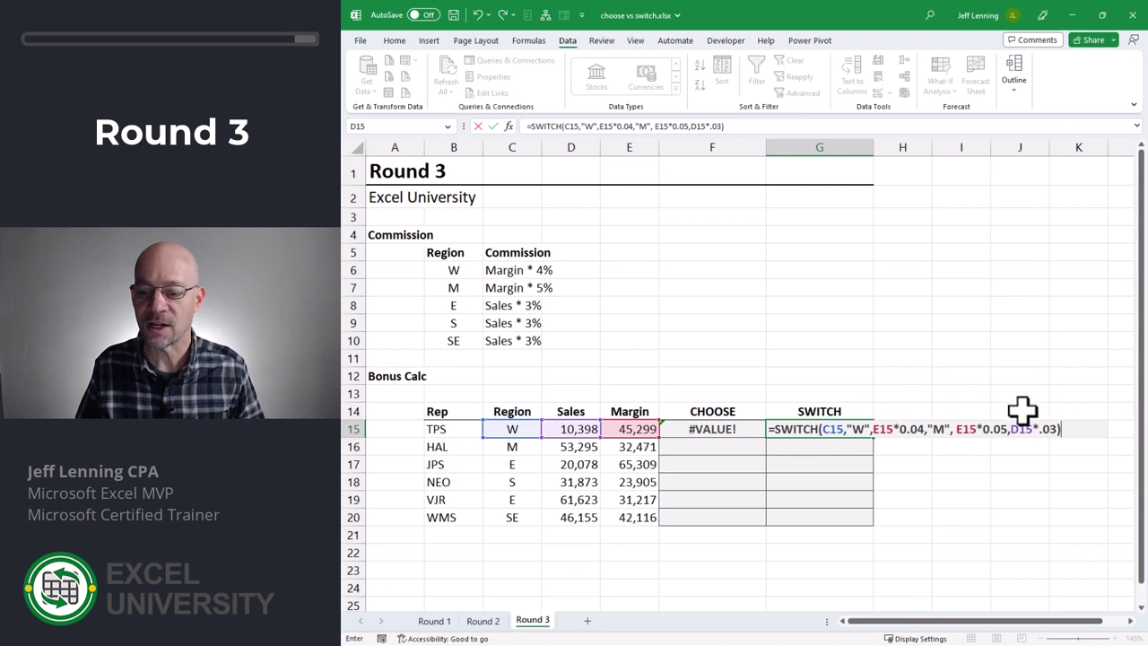
key("ctrl+Return")
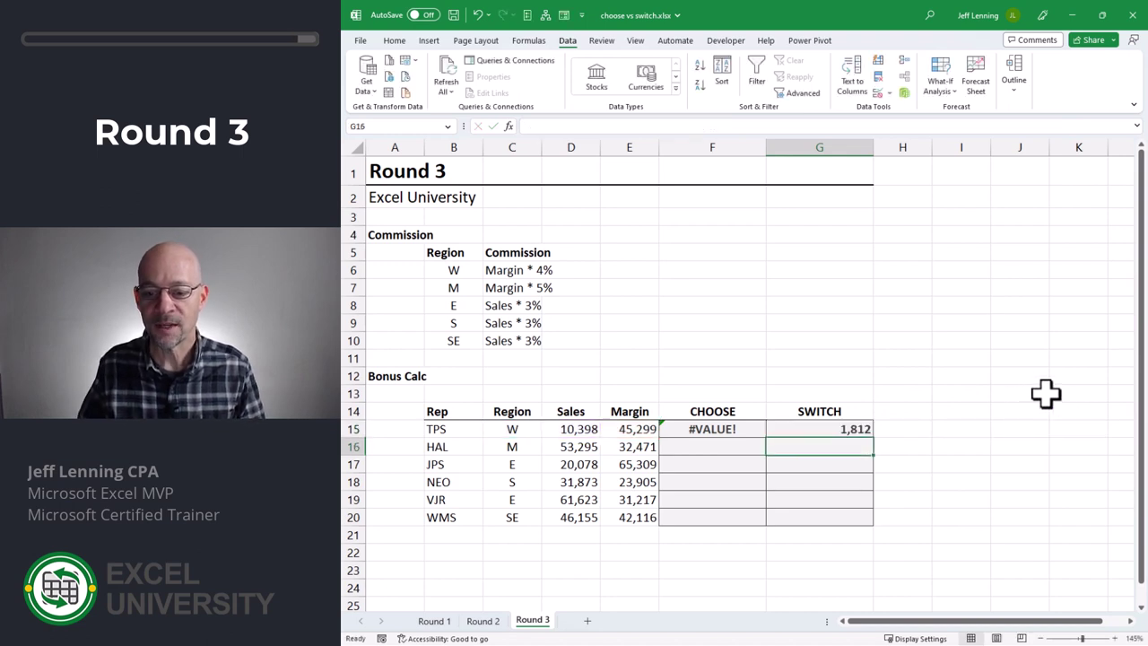
left_click_drag(875, 439, 876, 521)
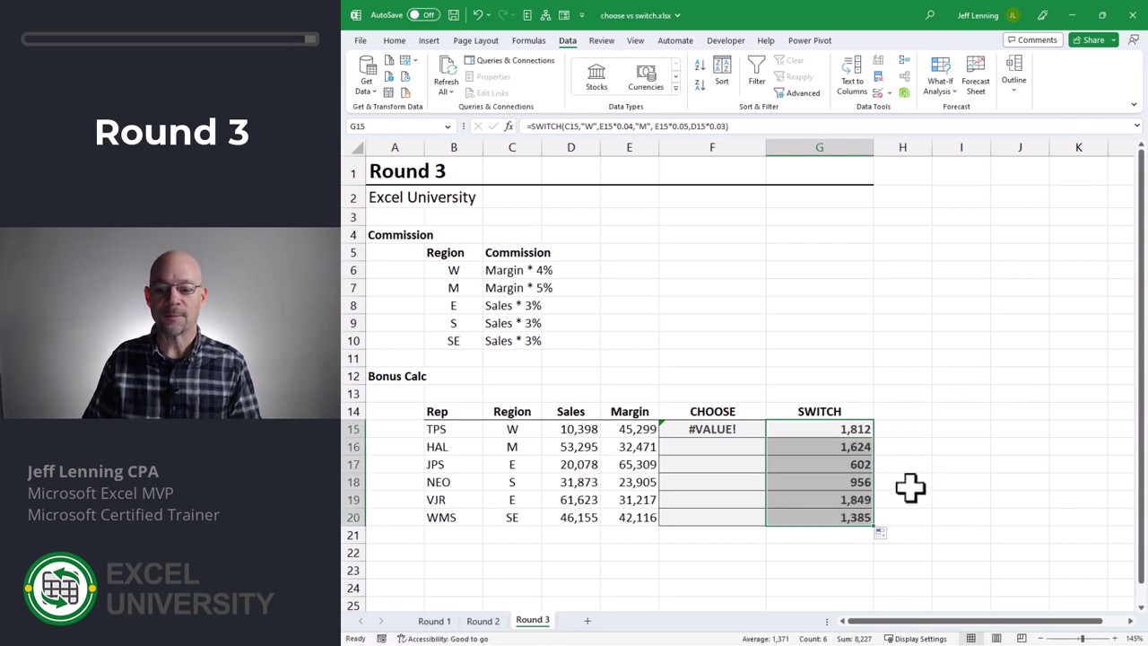